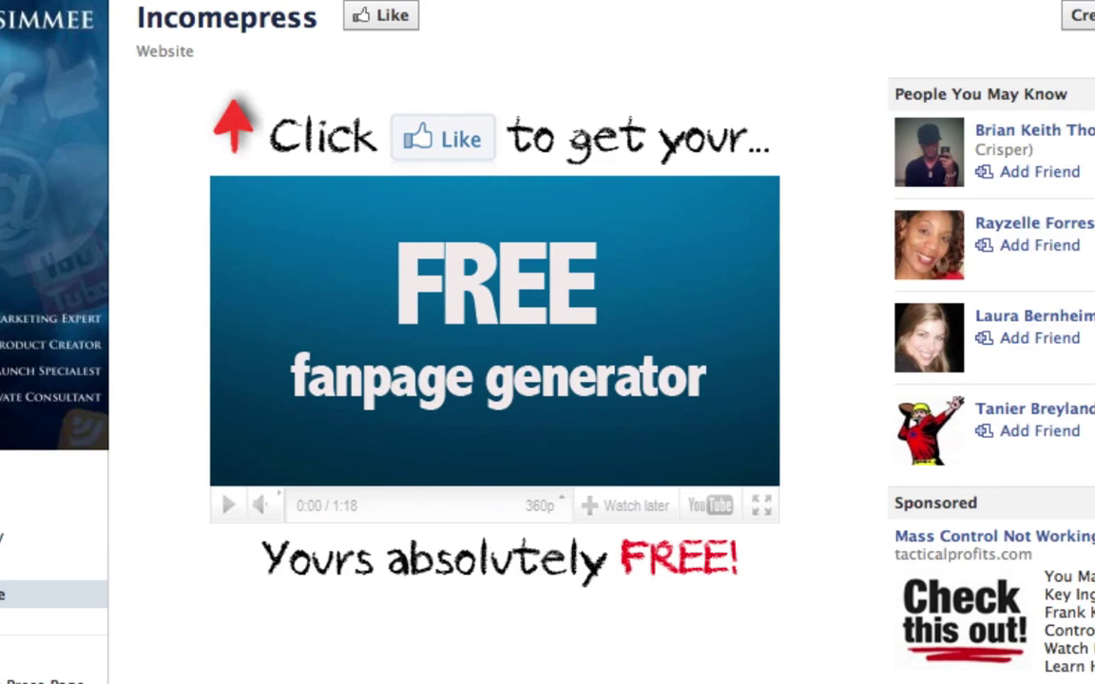
Switch from the Incomepress Facebook page to the Free Fan Page Generator form
{"action": "left_click", "coordinate": [337, 681]}
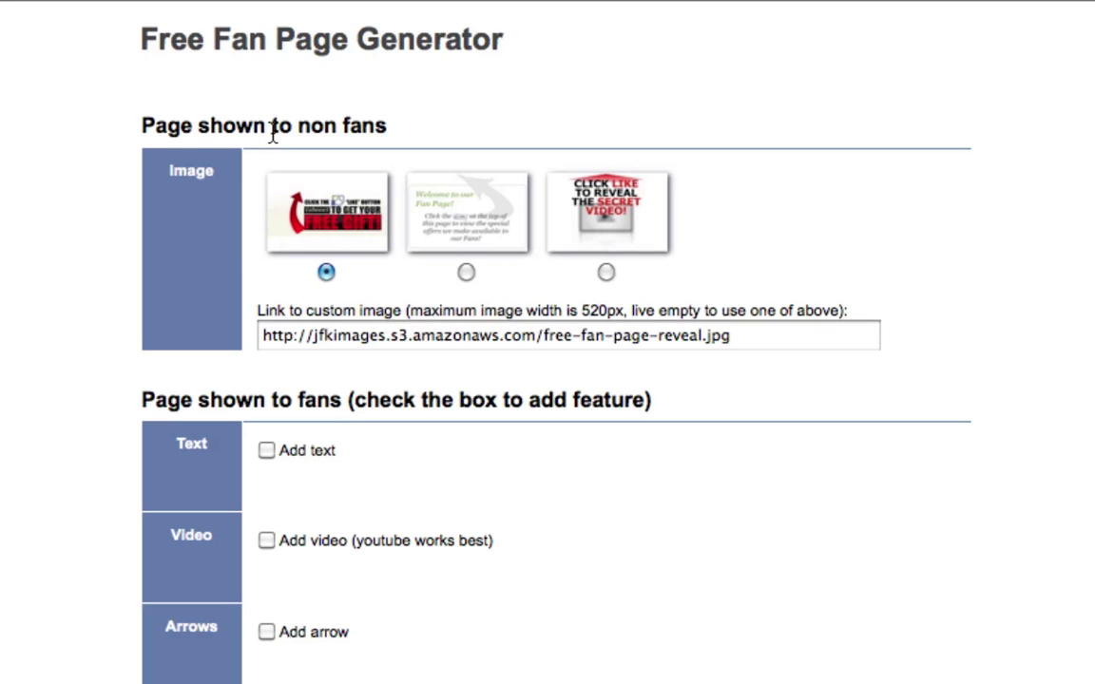
{"action": "left_click", "coordinate": [340, 213]}
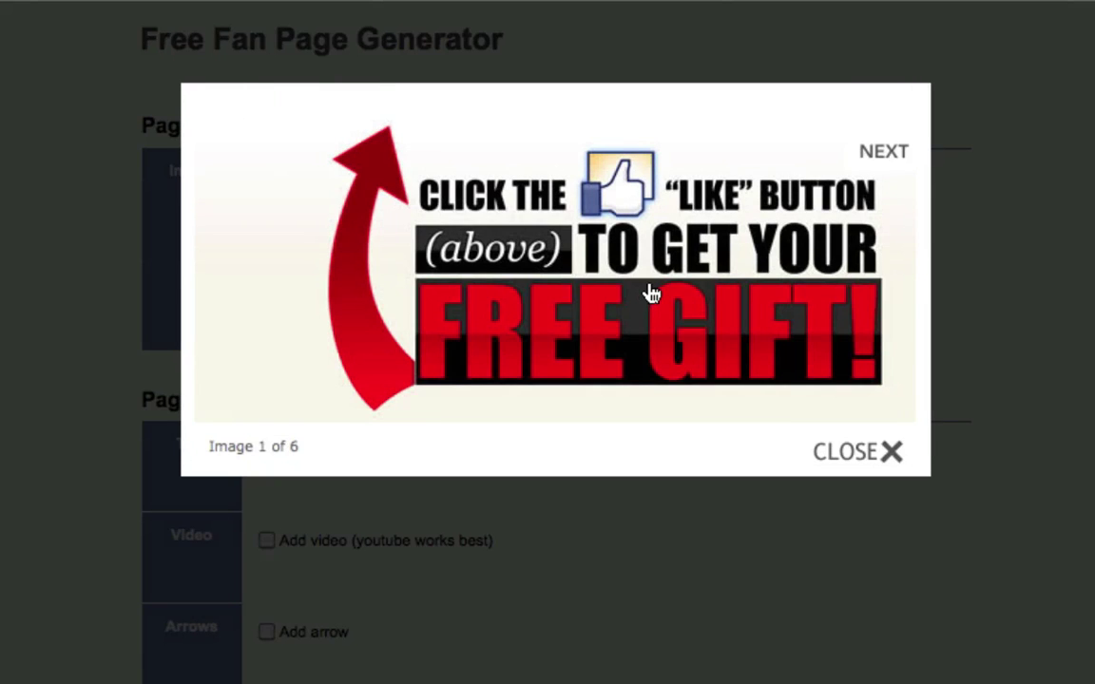
{"action": "left_click", "coordinate": [649, 293]}
{"action": "left_click", "coordinate": [664, 302]}
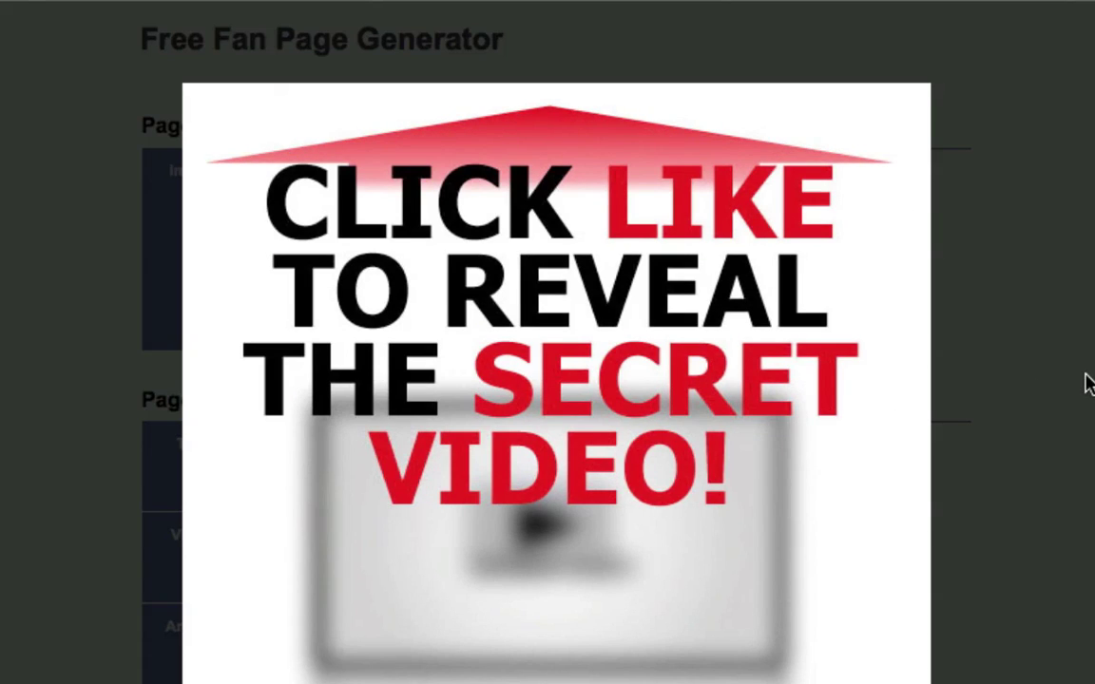
{"action": "left_click", "coordinate": [1089, 383]}
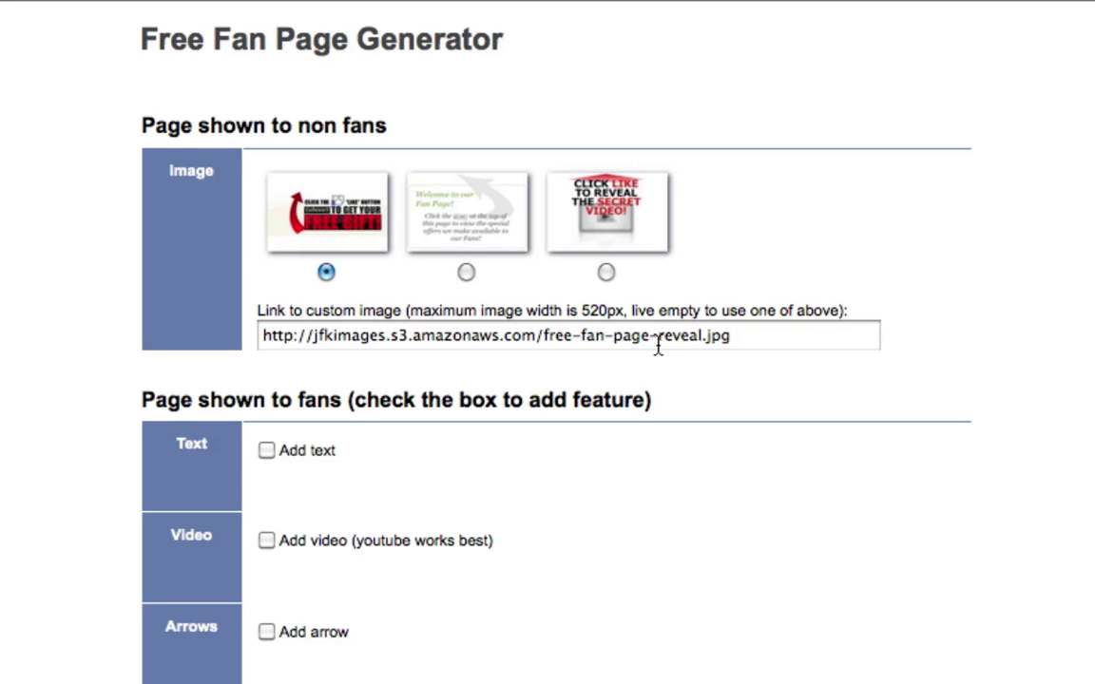
{"action": "triple_click", "coordinate": [658, 339]}
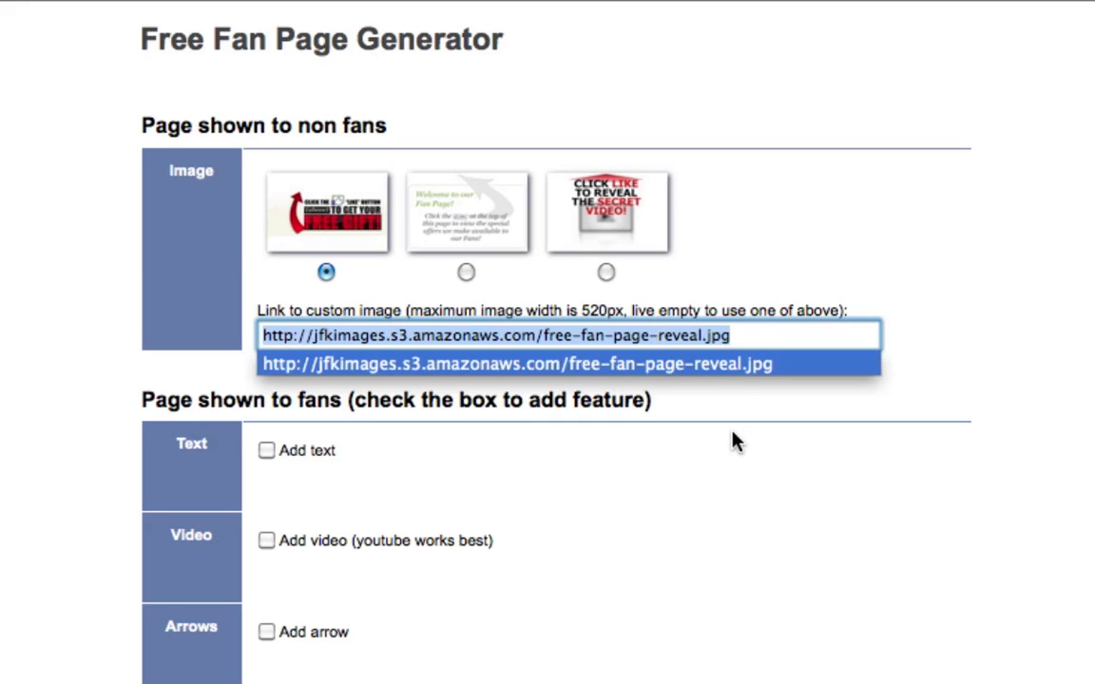
{"action": "scroll", "coordinate": [733, 442], "scroll_direction": "down", "scroll_amount": 2}
{"action": "scroll", "coordinate": [286, 404], "scroll_direction": "down", "scroll_amount": 2}
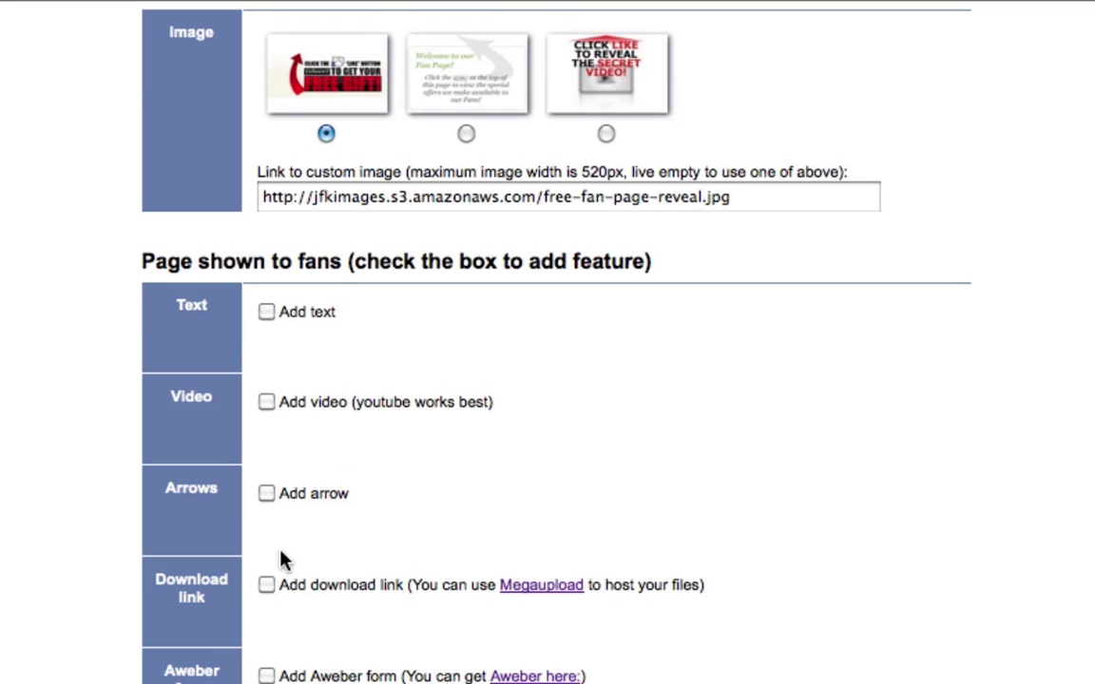
Add the prefilled welcome text to the fan page, keeping 'Treat as HTML code' on
{"action": "left_click", "coordinate": [267, 314]}
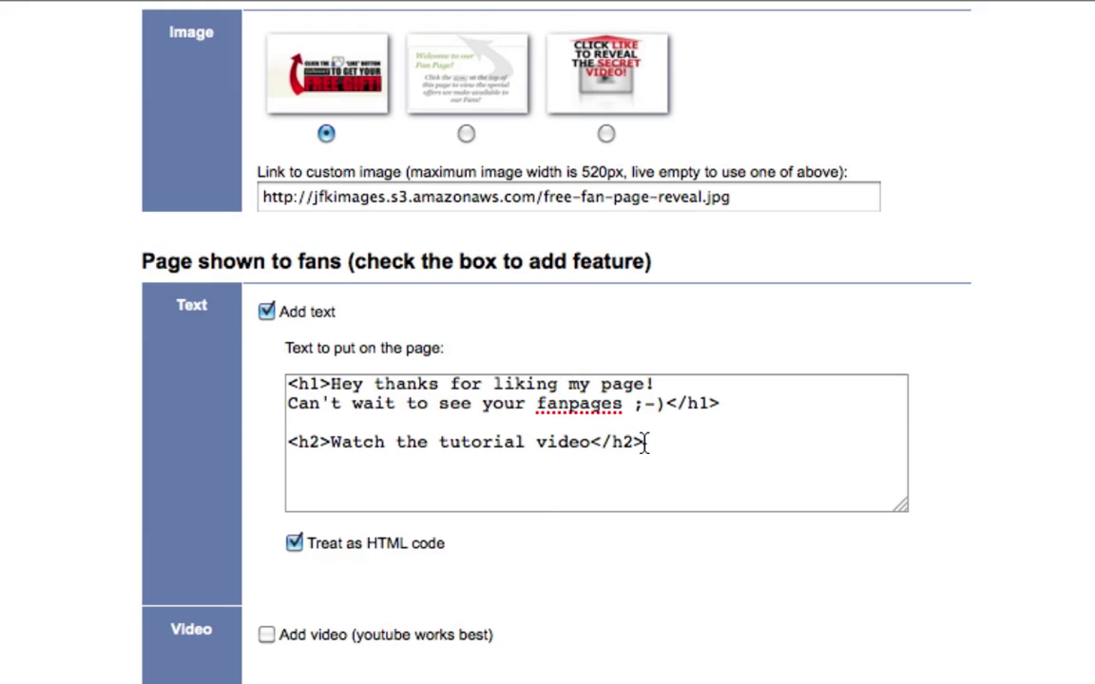
{"action": "left_click", "coordinate": [295, 544]}
{"action": "left_click_drag", "start_coordinate": [331, 384], "coordinate": [288, 384]}
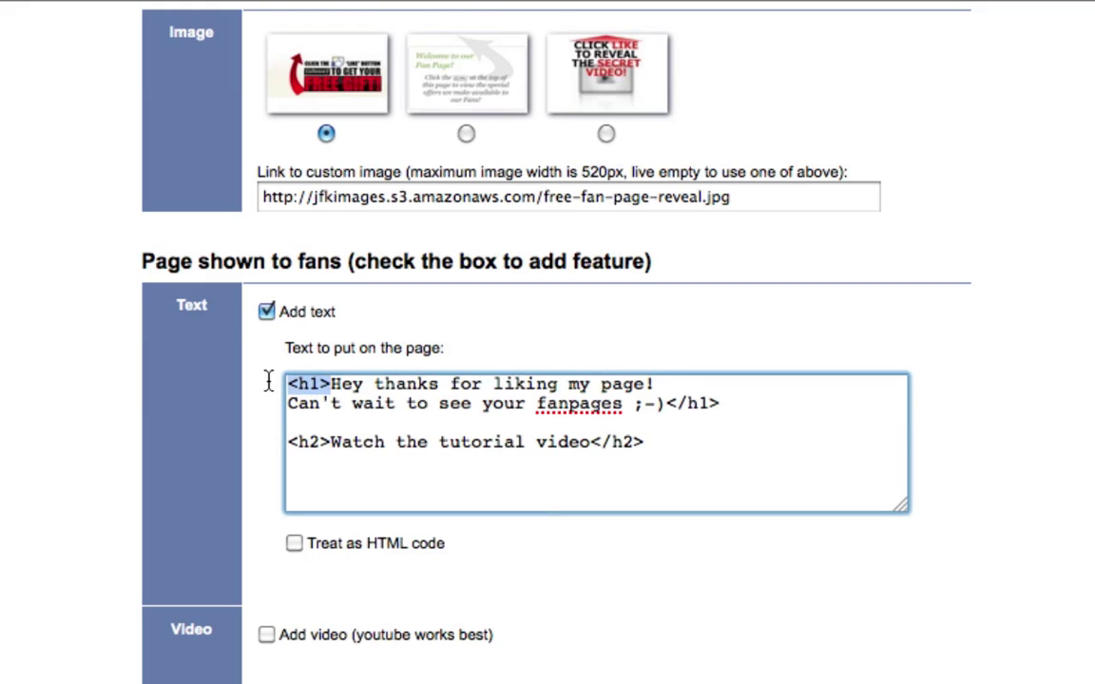
{"action": "left_click", "coordinate": [295, 545]}
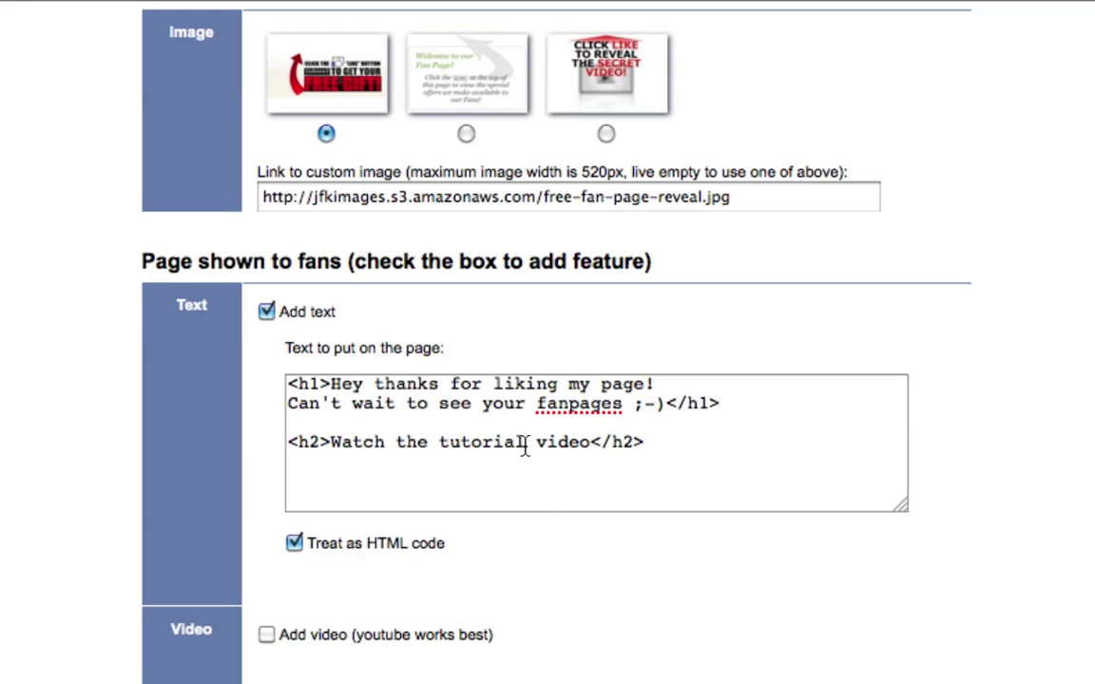
Enable the video section, focus its empty embed code box, and switch to YouTube
{"action": "scroll", "coordinate": [600, 449], "scroll_direction": "down", "scroll_amount": 3}
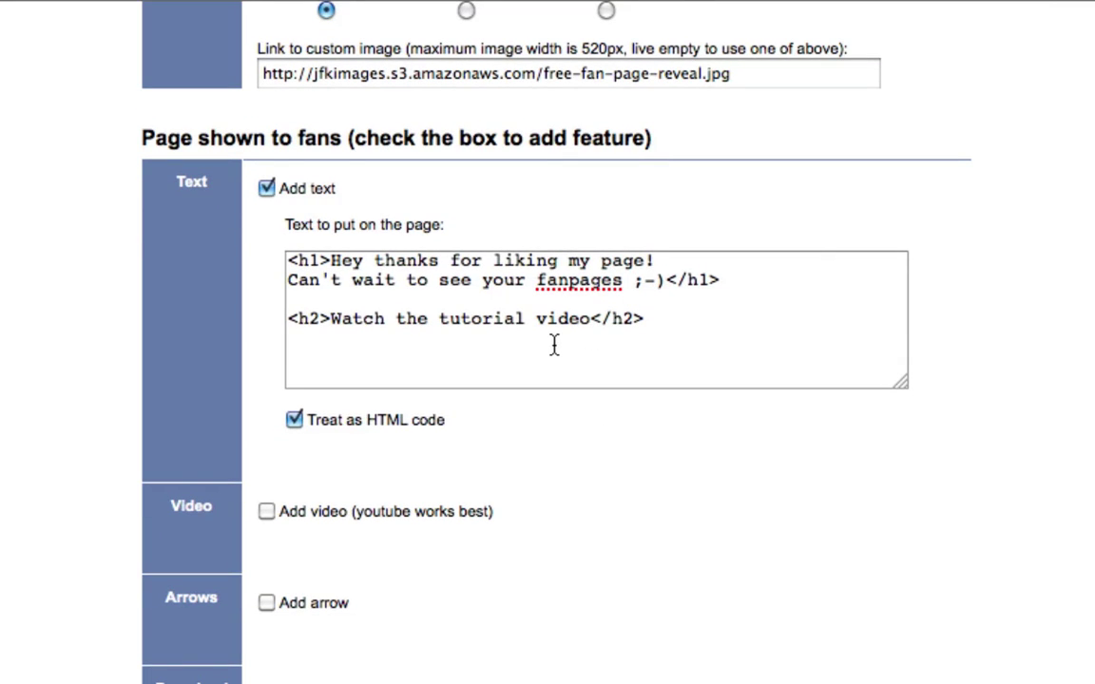
{"action": "left_click_drag", "start_coordinate": [591, 319], "coordinate": [337, 328]}
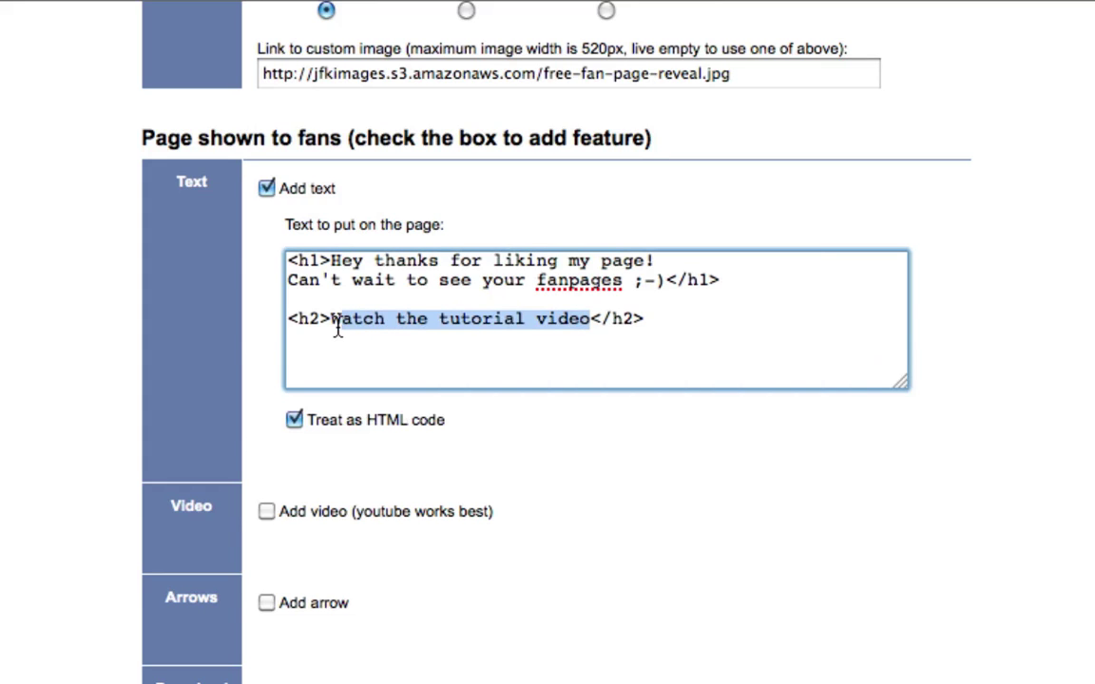
{"action": "scroll", "coordinate": [337, 328], "scroll_direction": "down", "scroll_amount": 4}
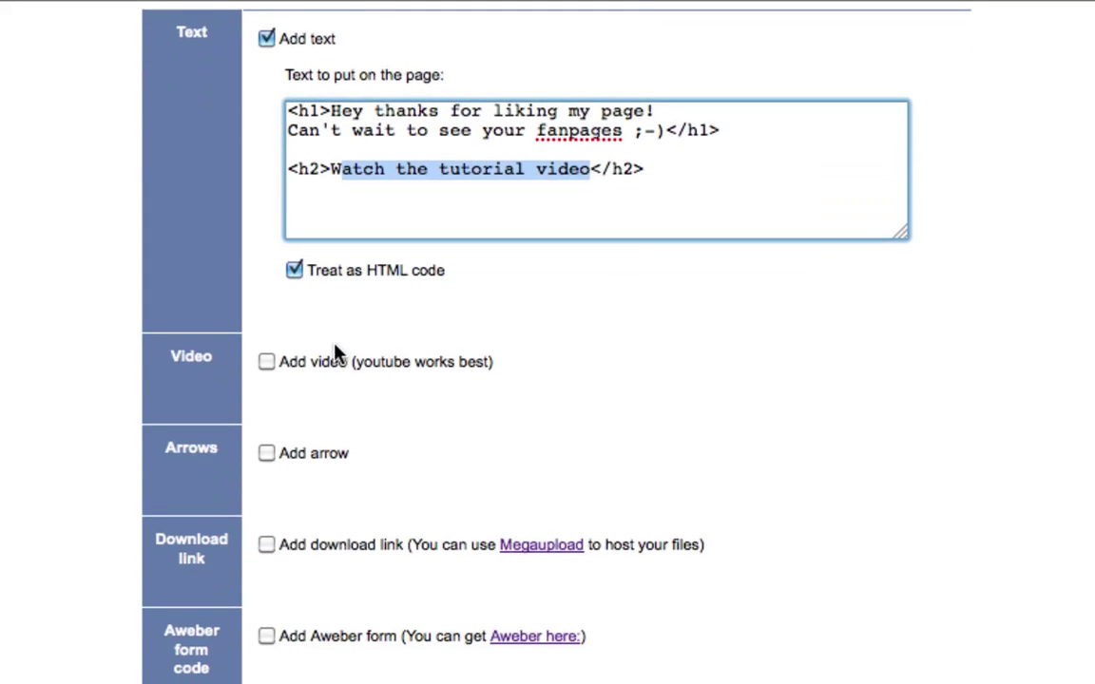
{"action": "scroll", "coordinate": [334, 347], "scroll_direction": "down", "scroll_amount": 3}
{"action": "left_click", "coordinate": [266, 264]}
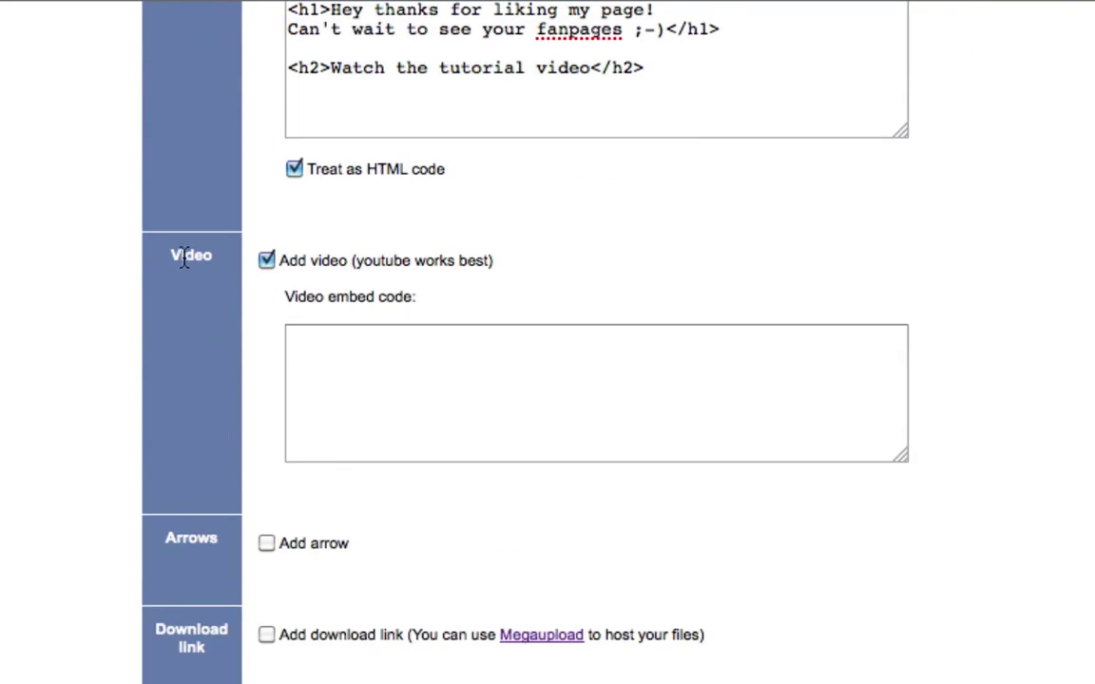
{"action": "left_click", "coordinate": [376, 389]}
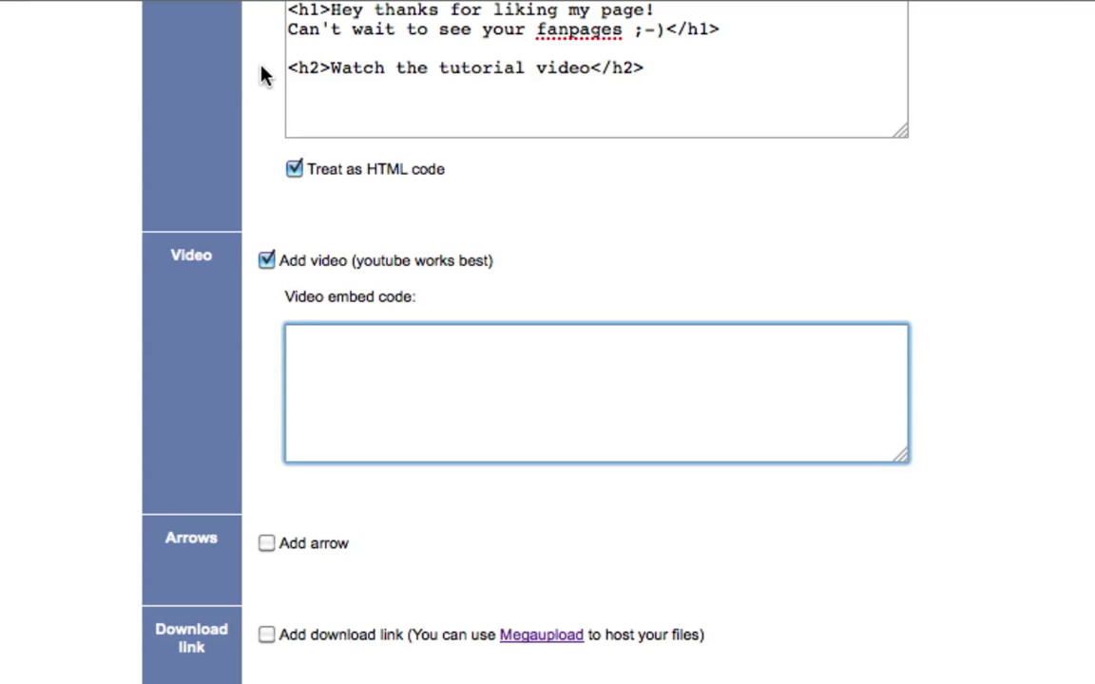
{"action": "left_click", "coordinate": [225, 2]}
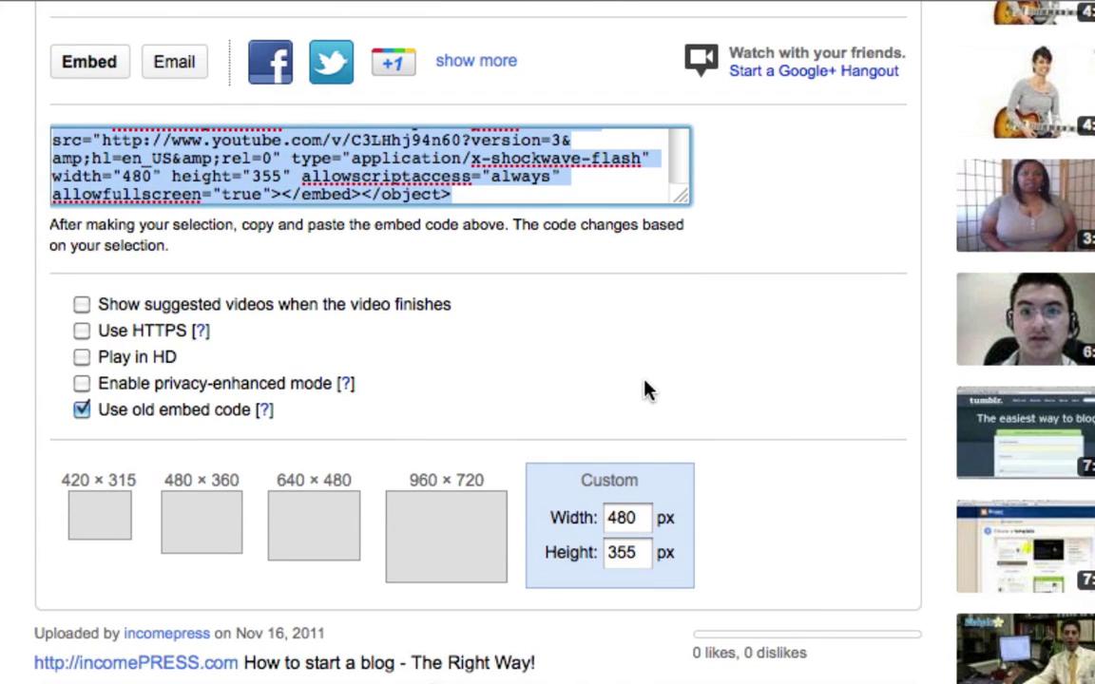
Set the YouTube embed custom width to 480 and select the 480 × 355 embed code
{"action": "left_click", "coordinate": [628, 525]}
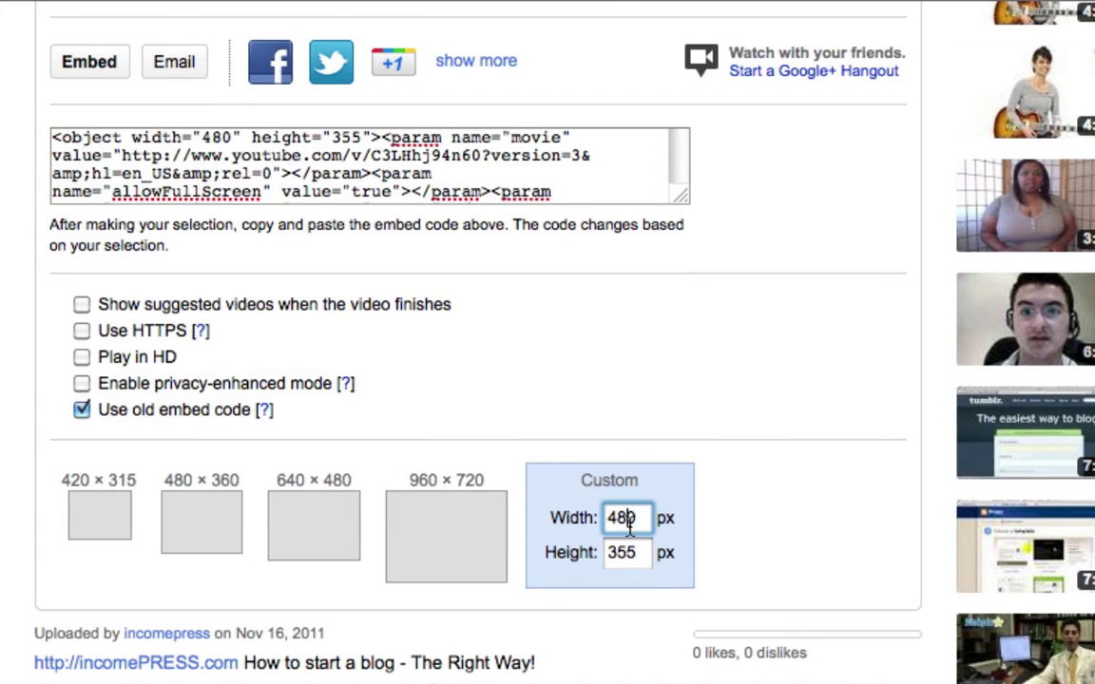
{"action": "double_click", "coordinate": [629, 528]}
{"action": "scroll", "coordinate": [640, 418], "scroll_direction": "up", "scroll_amount": 1}
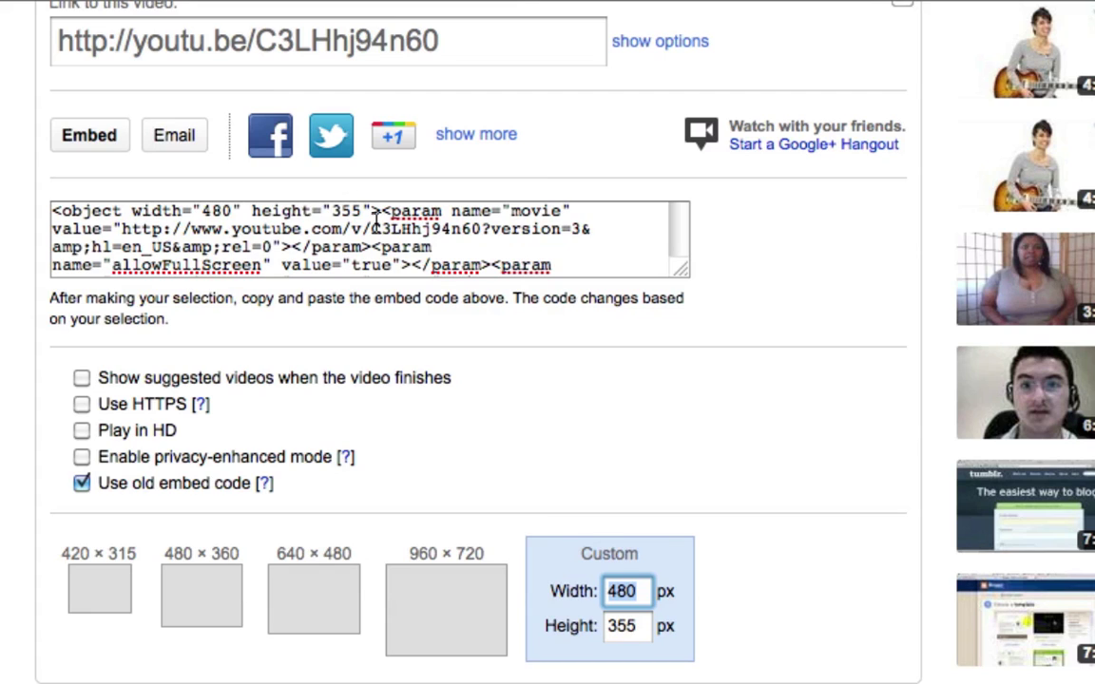
{"action": "left_click", "coordinate": [380, 225]}
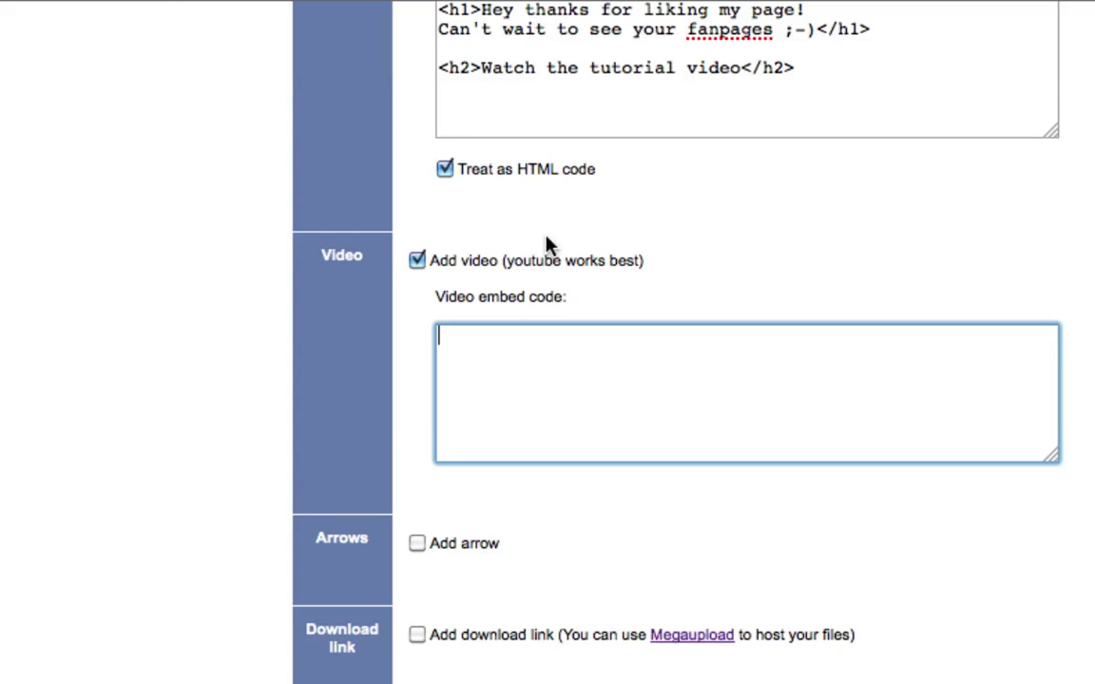
Paste the YouTube embed code into the video box and add the default thin red arrow
{"action": "type", "text": "<object width=\"480\" height=\"355\"><param name=\"movie\" value=\"http://www.youtube.com/v/C3LHhj94n60?version=3&amp;hl=en_US&amp;rel=0\"></param><param name=\"allowFullScreen\" value=\"true\"></param><param name=\"allowscriptaccess\" value=\"always\"></param><embed src=\"http://www.youtube.com/v/C3LHhj94n60?version=3&amp;hl=en_US&amp;rel=0\" type=\"application/x-shockwave-flash\" width=\"480\" height=\"355\" allowscriptaccess=\"always\" allowfullscreen=\"true\"></embed></object>"}
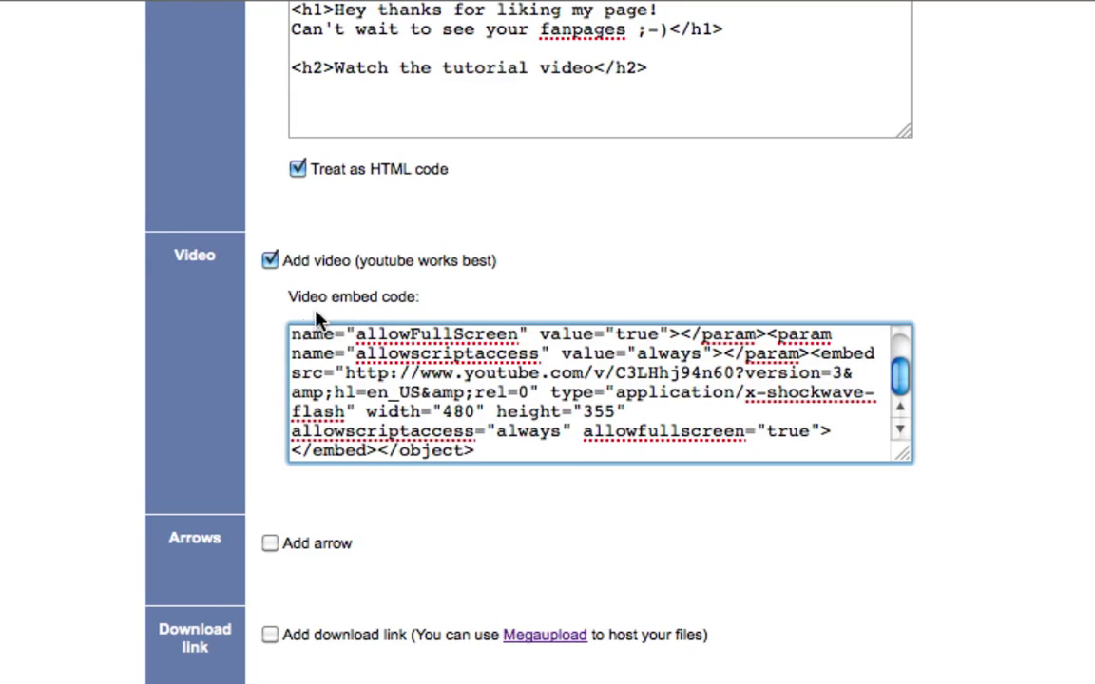
{"action": "scroll", "coordinate": [372, 355], "scroll_direction": "down", "scroll_amount": 5}
{"action": "left_click", "coordinate": [270, 345]}
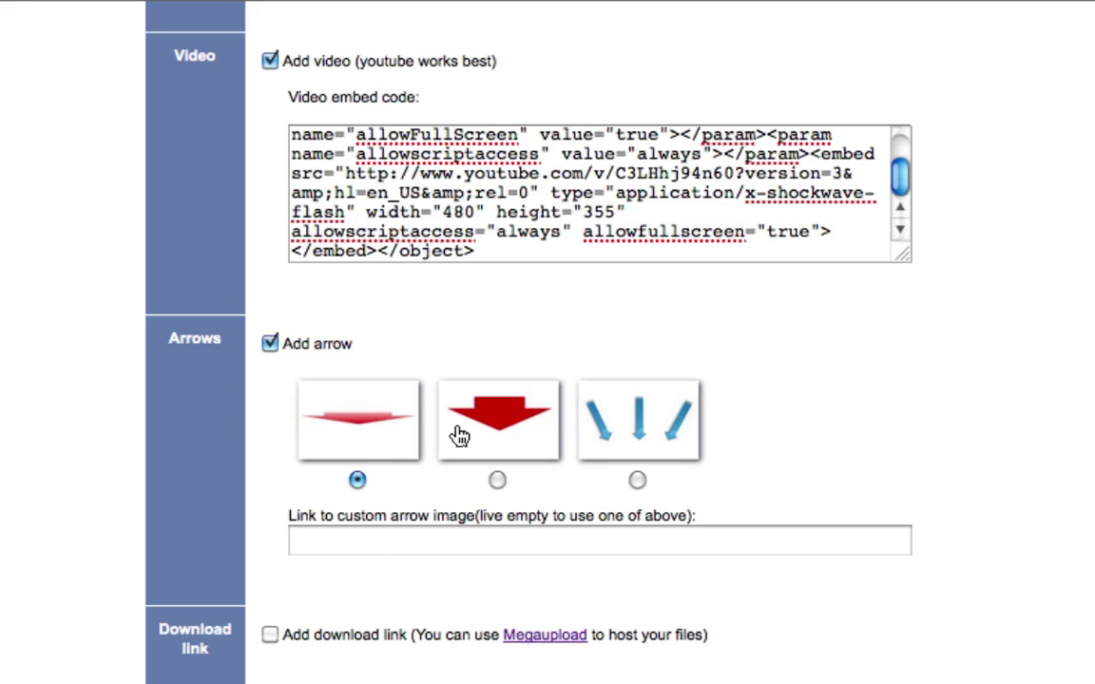
{"action": "left_click", "coordinate": [375, 443]}
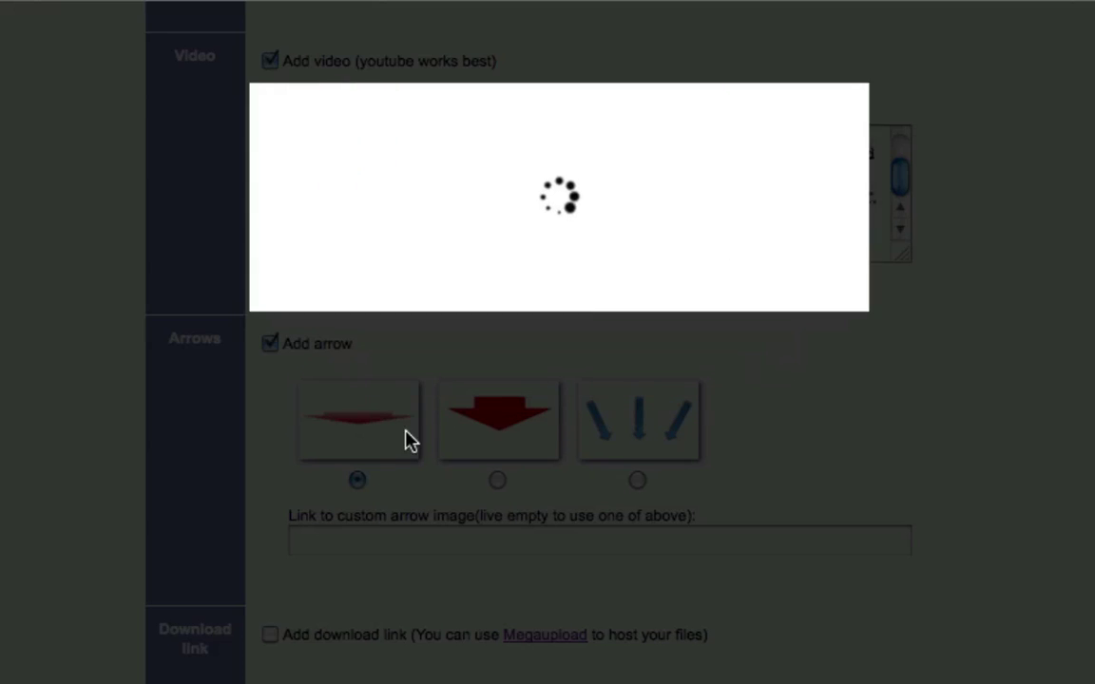
{"action": "left_click", "coordinate": [699, 207]}
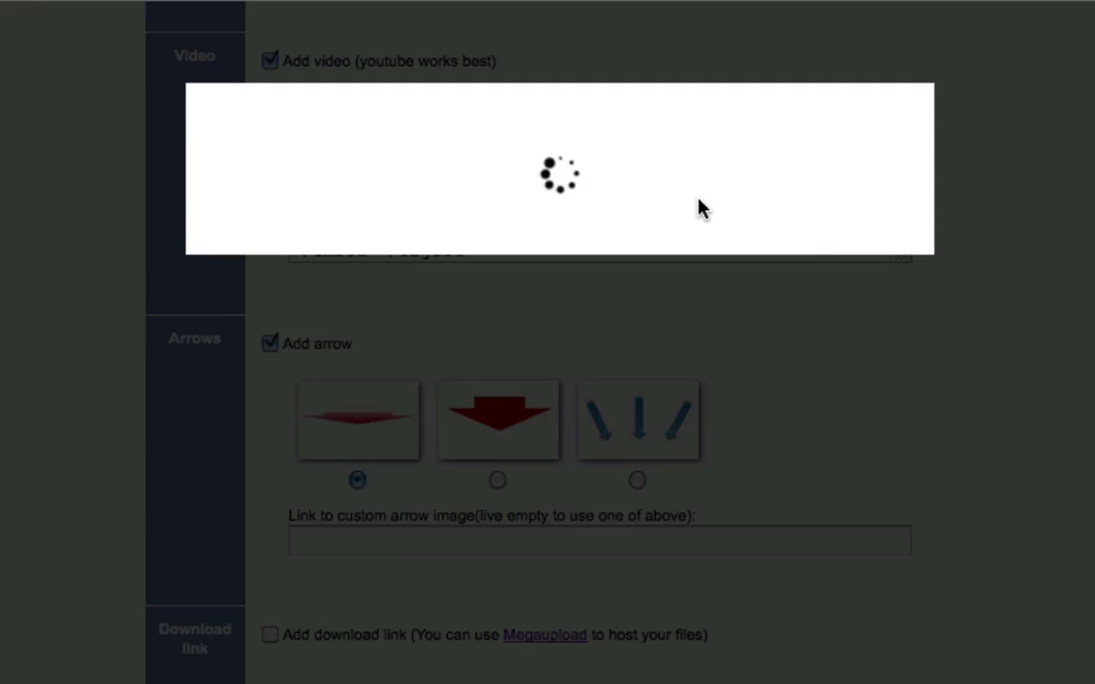
{"action": "left_click", "coordinate": [770, 323]}
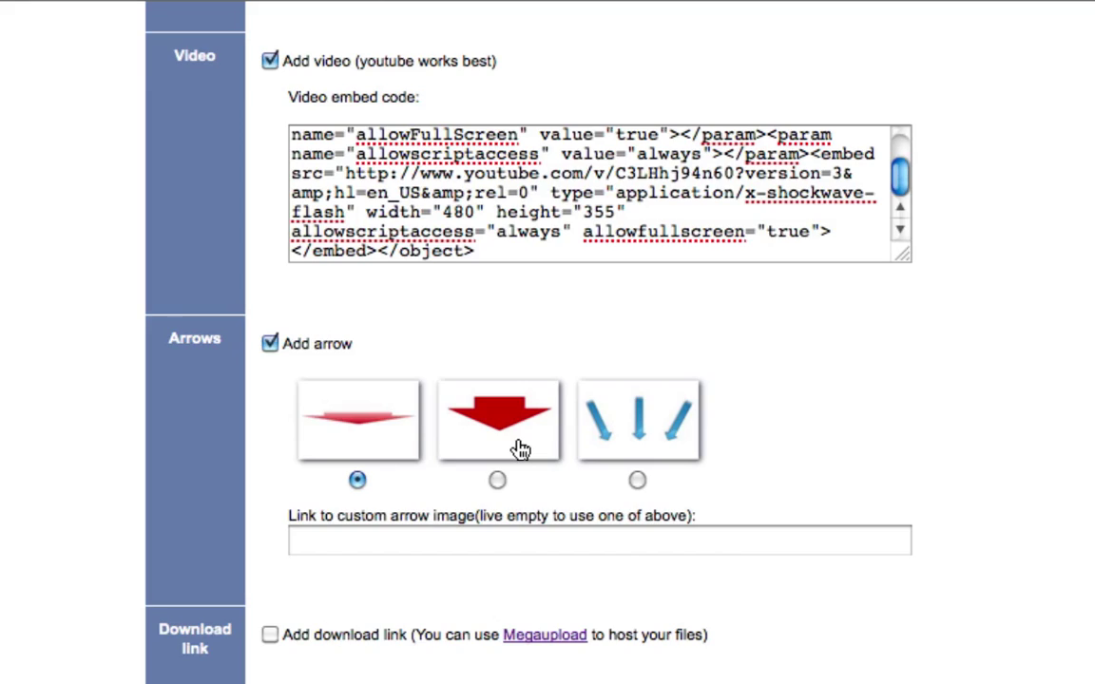
{"action": "scroll", "coordinate": [520, 448], "scroll_direction": "down", "scroll_amount": 4}
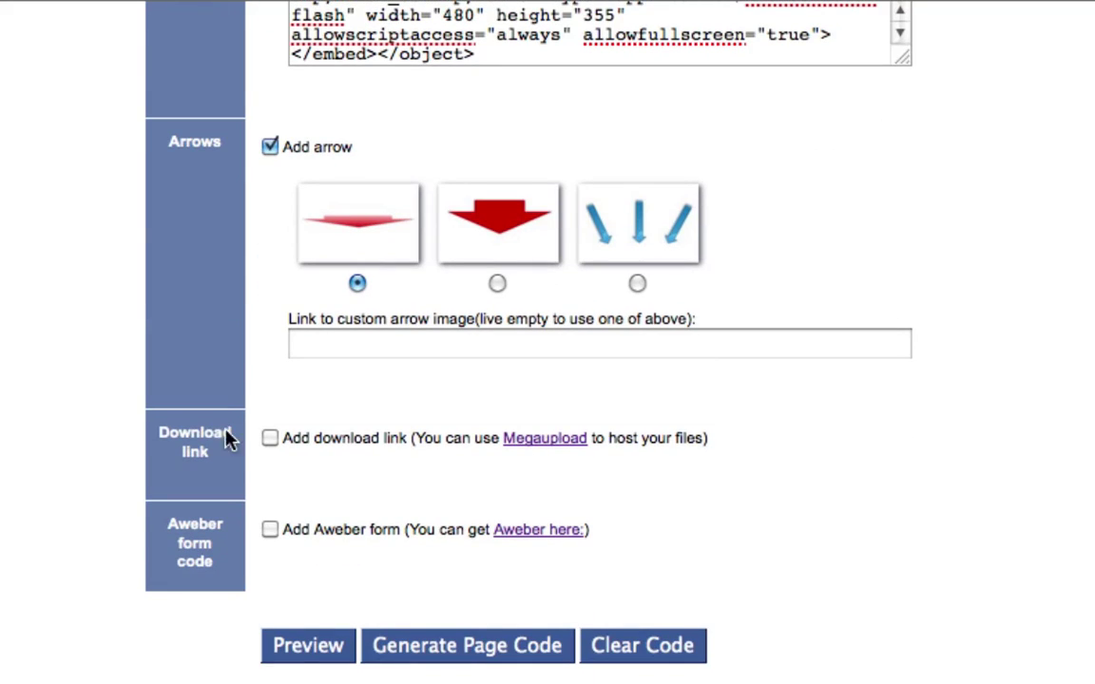
{"action": "left_click", "coordinate": [269, 439]}
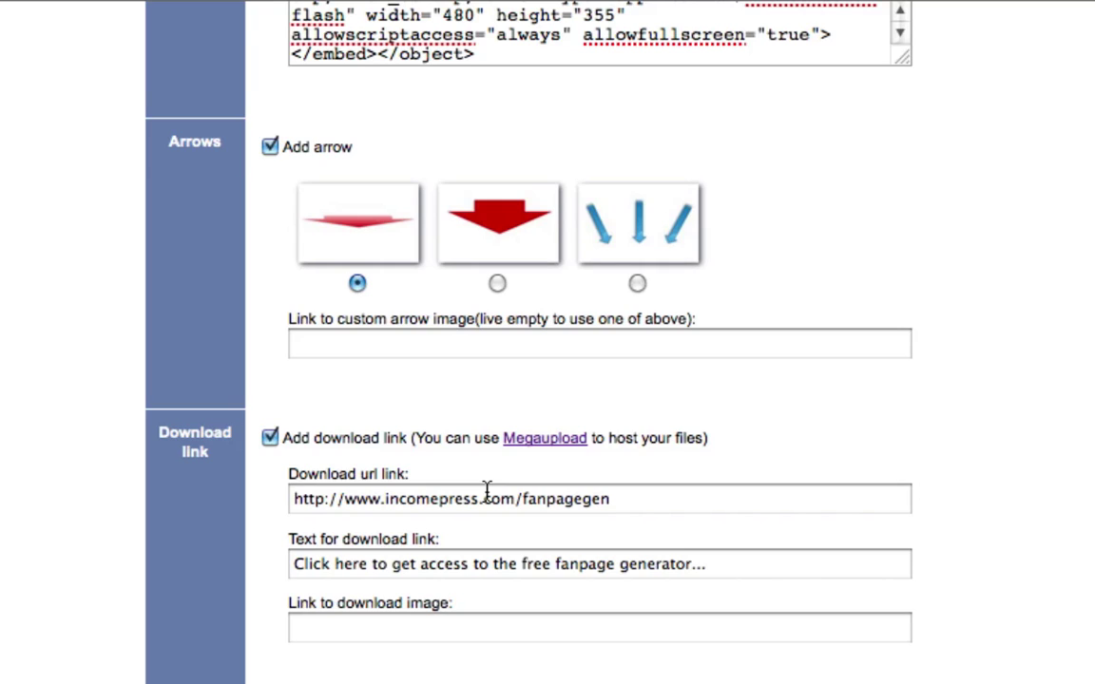
{"action": "double_click", "coordinate": [550, 509]}
{"action": "left_click", "coordinate": [543, 584]}
{"action": "double_click", "coordinate": [537, 564]}
{"action": "double_click", "coordinate": [539, 565]}
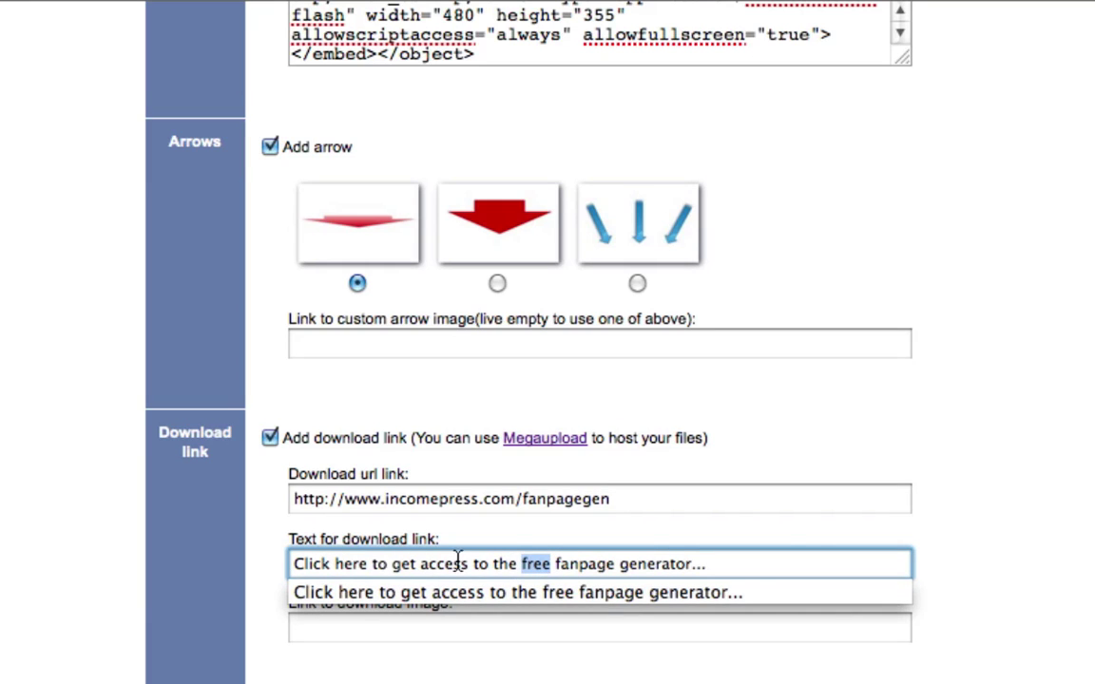
{"action": "left_click", "coordinate": [640, 562]}
{"action": "double_click", "coordinate": [654, 564]}
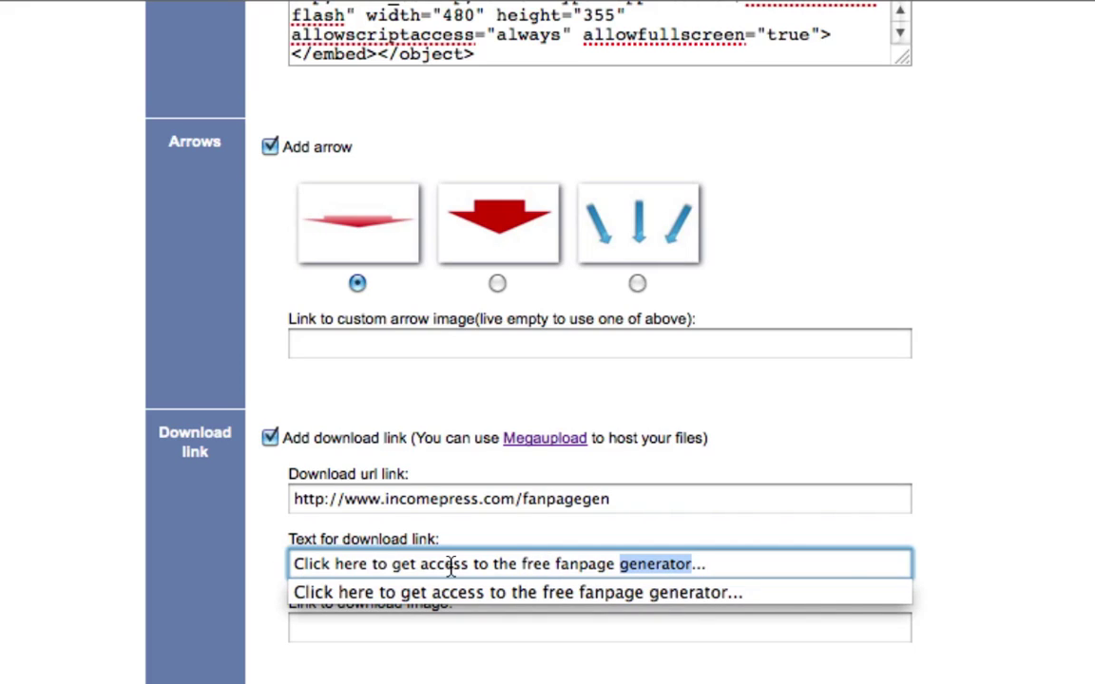
{"action": "left_click", "coordinate": [584, 538]}
{"action": "left_click", "coordinate": [510, 632]}
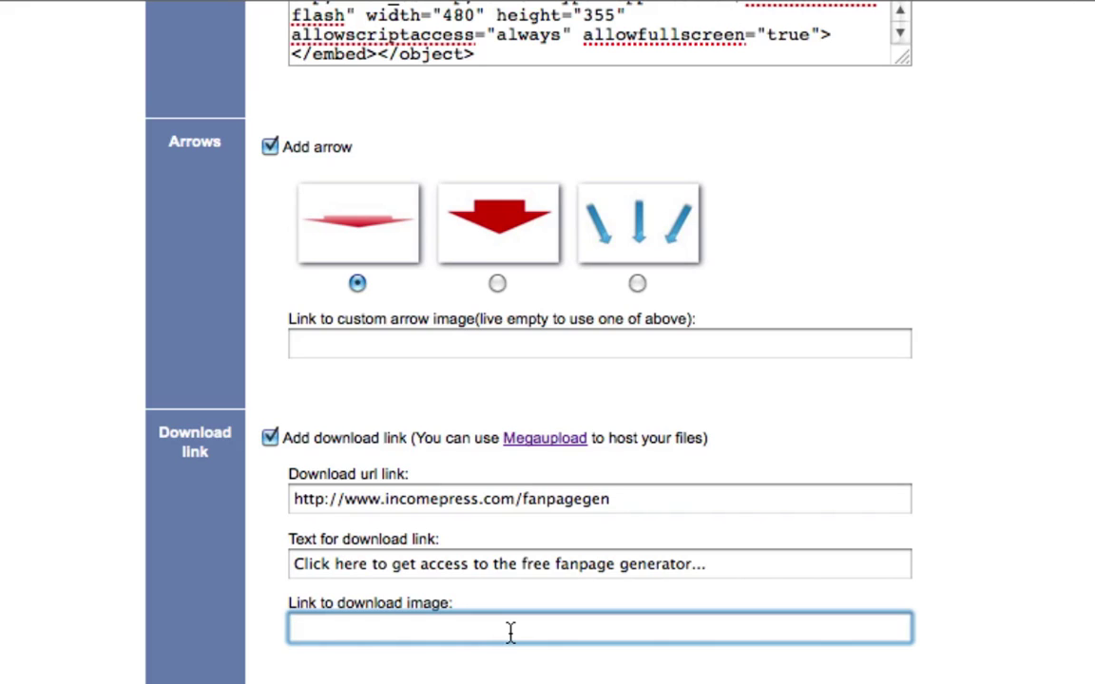
{"action": "scroll", "coordinate": [284, 597], "scroll_direction": "down", "scroll_amount": 3}
{"action": "left_click", "coordinate": [270, 584]}
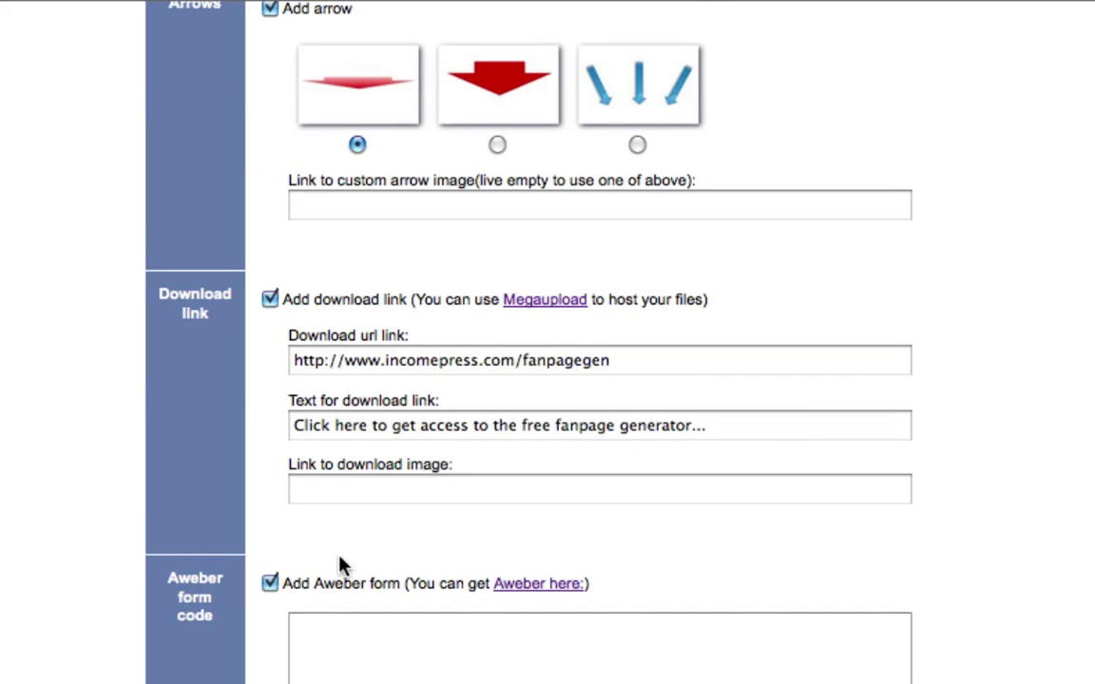
{"action": "scroll", "coordinate": [350, 547], "scroll_direction": "down", "scroll_amount": 2}
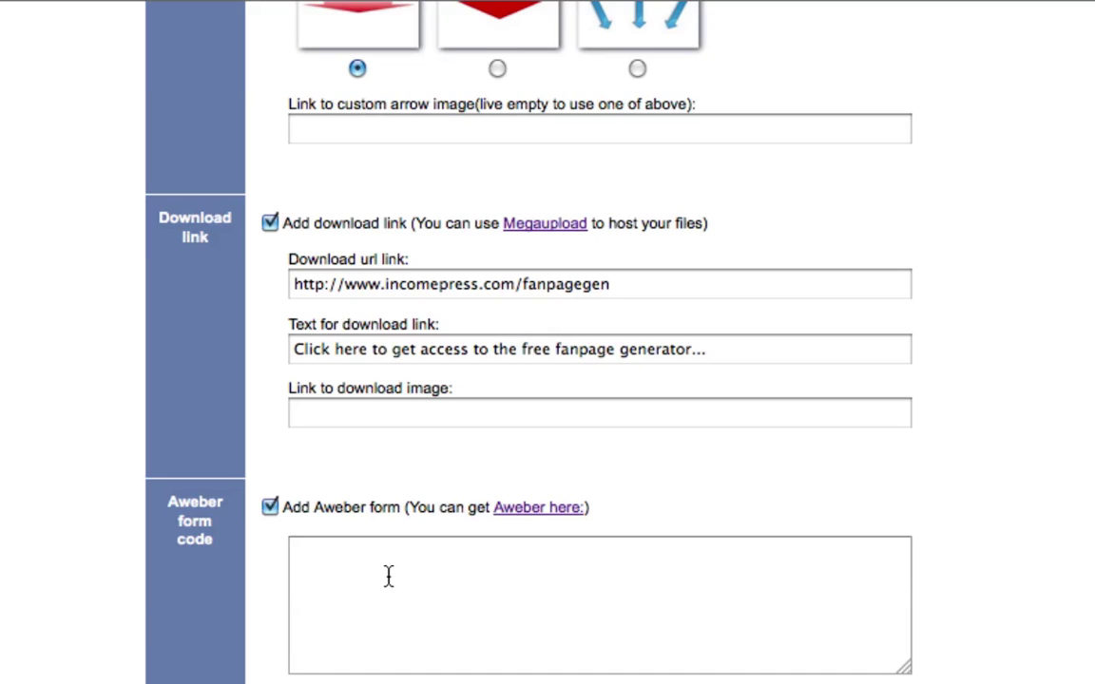
{"action": "left_click", "coordinate": [270, 508]}
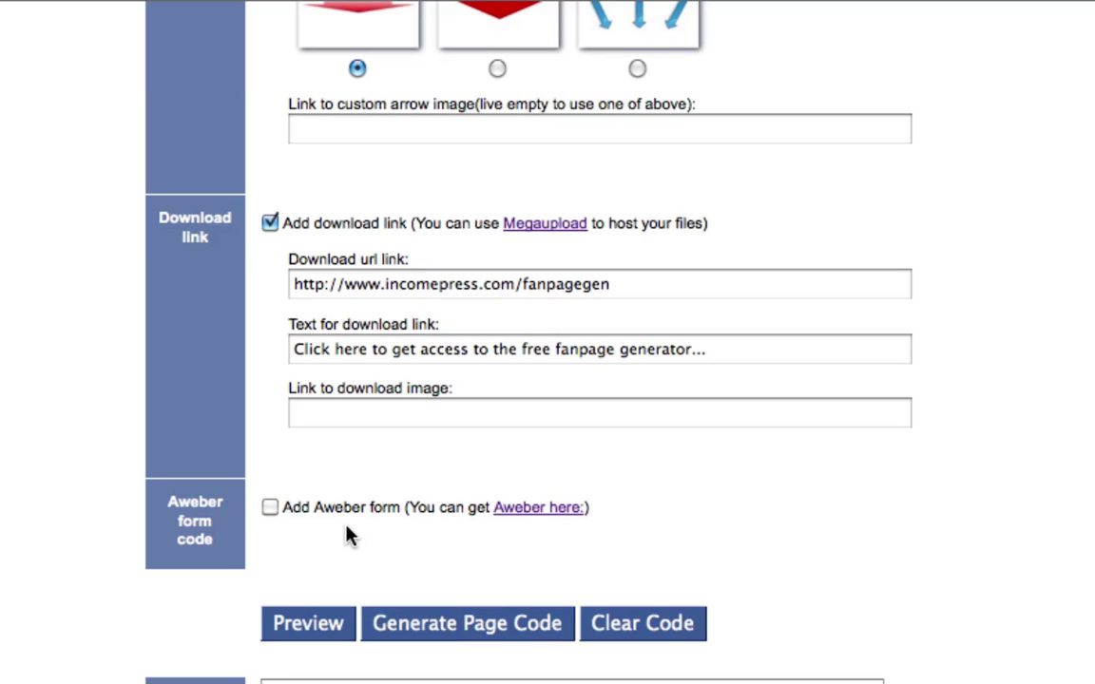
{"action": "scroll", "coordinate": [418, 499], "scroll_direction": "up", "scroll_amount": 10}
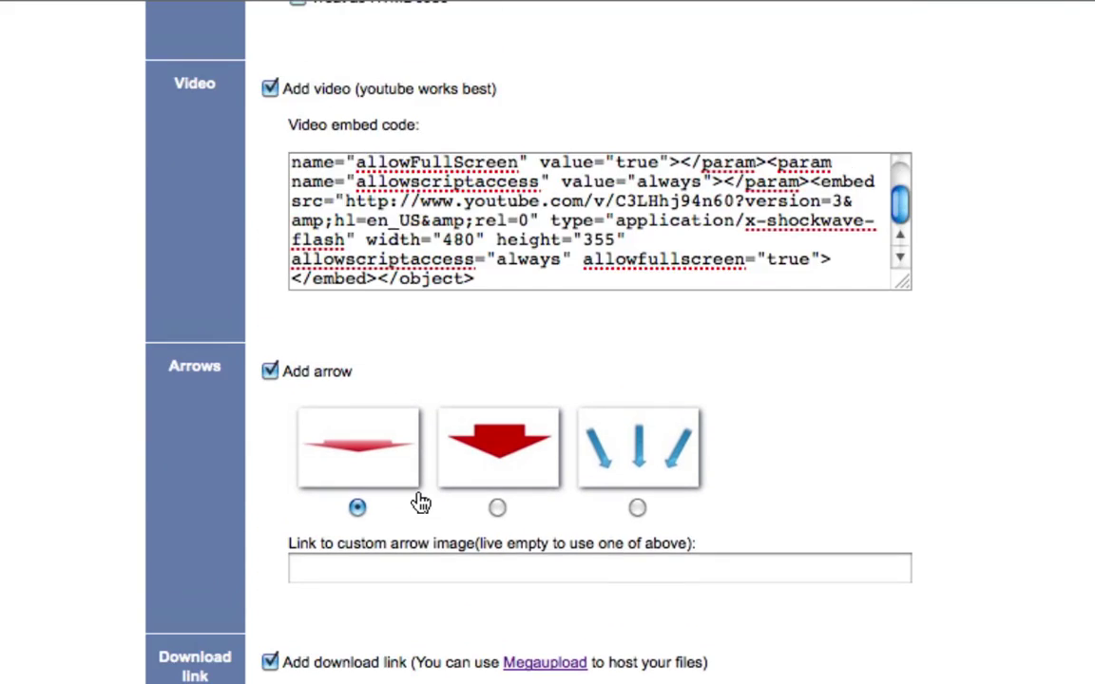
{"action": "scroll", "coordinate": [418, 500], "scroll_direction": "down", "scroll_amount": 3}
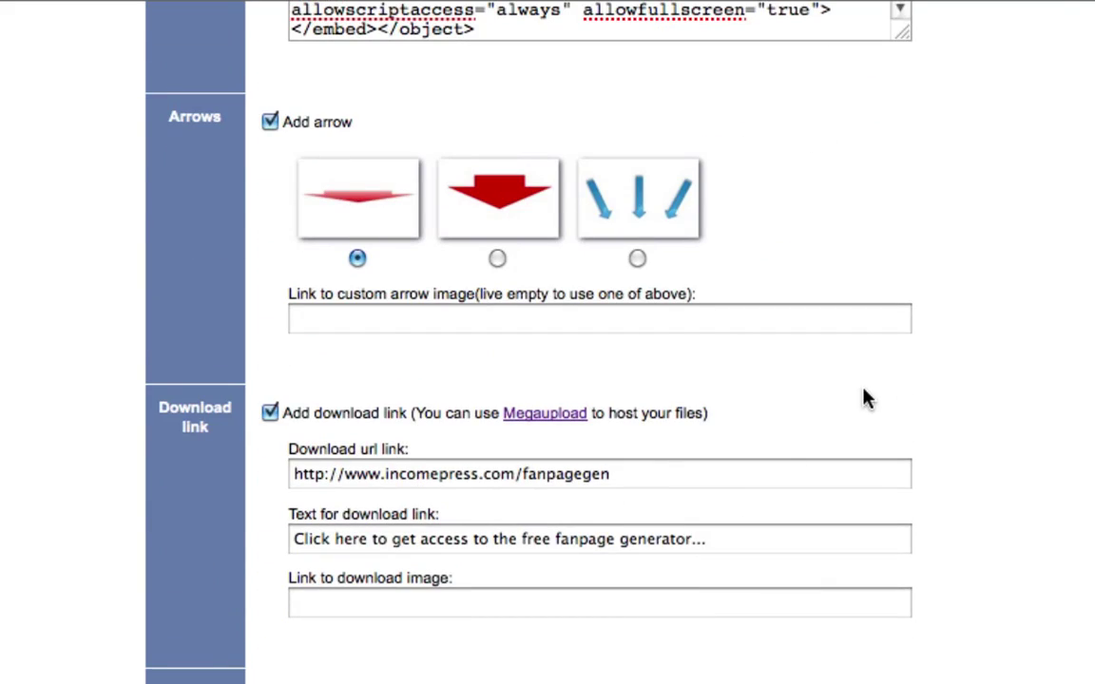
{"action": "scroll", "coordinate": [865, 396], "scroll_direction": "down", "scroll_amount": 5}
{"action": "scroll", "coordinate": [865, 396], "scroll_direction": "down", "scroll_amount": 2}
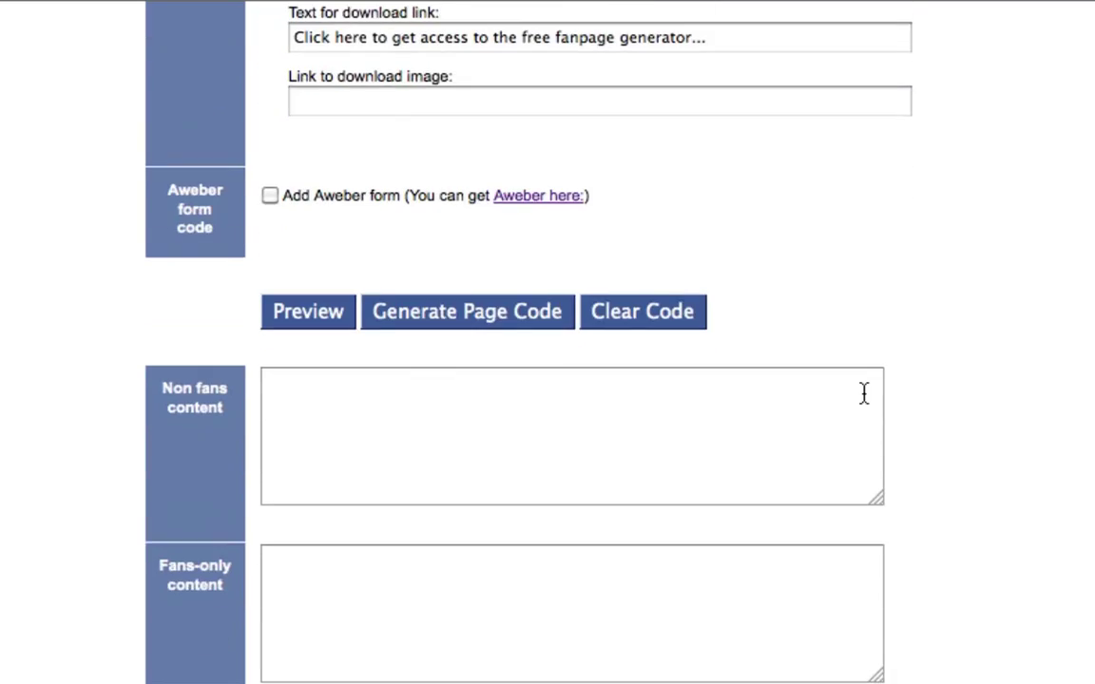
{"action": "left_click", "coordinate": [310, 322]}
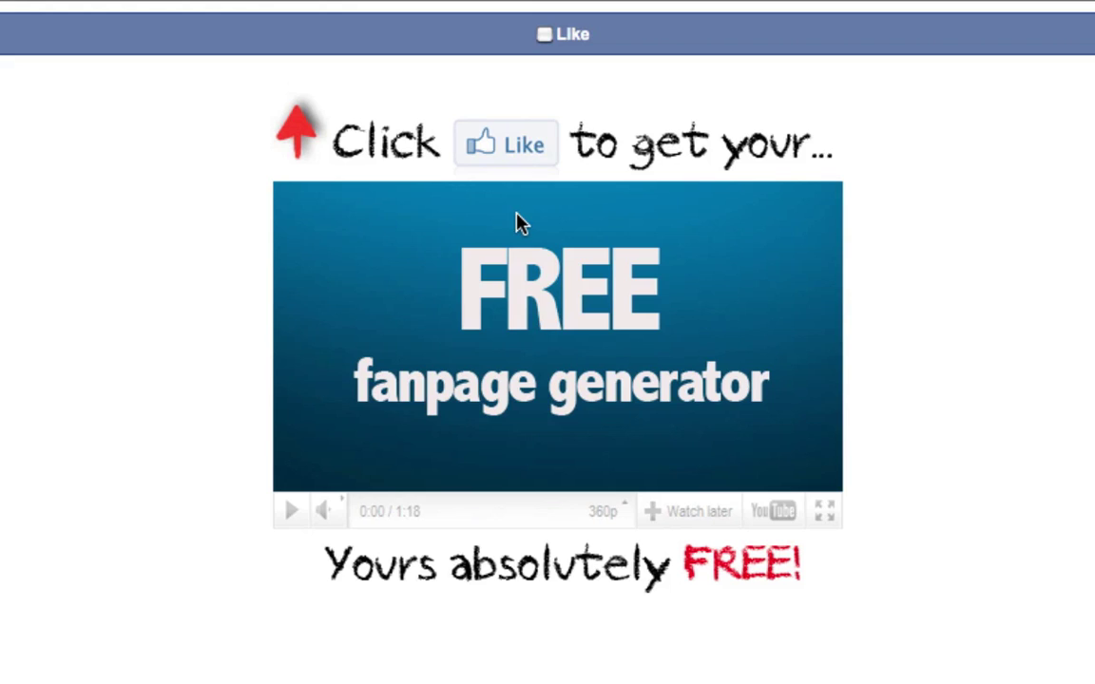
{"action": "left_click", "coordinate": [541, 32]}
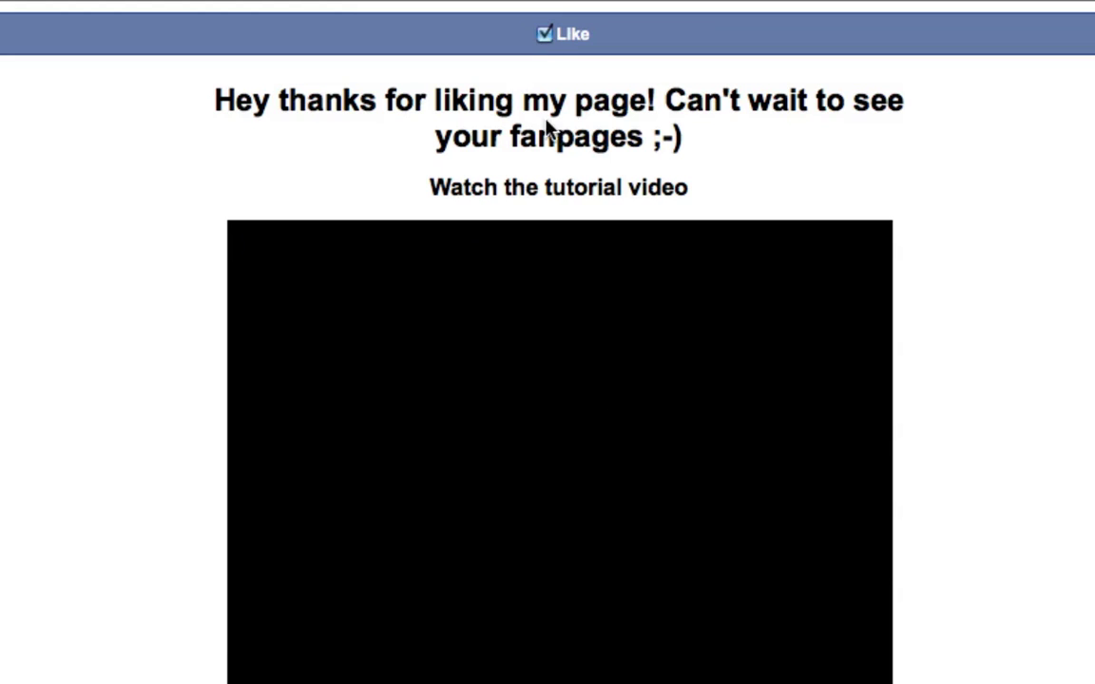
{"action": "scroll", "coordinate": [639, 127], "scroll_direction": "down", "scroll_amount": 1}
{"action": "scroll", "coordinate": [638, 133], "scroll_direction": "down", "scroll_amount": 1}
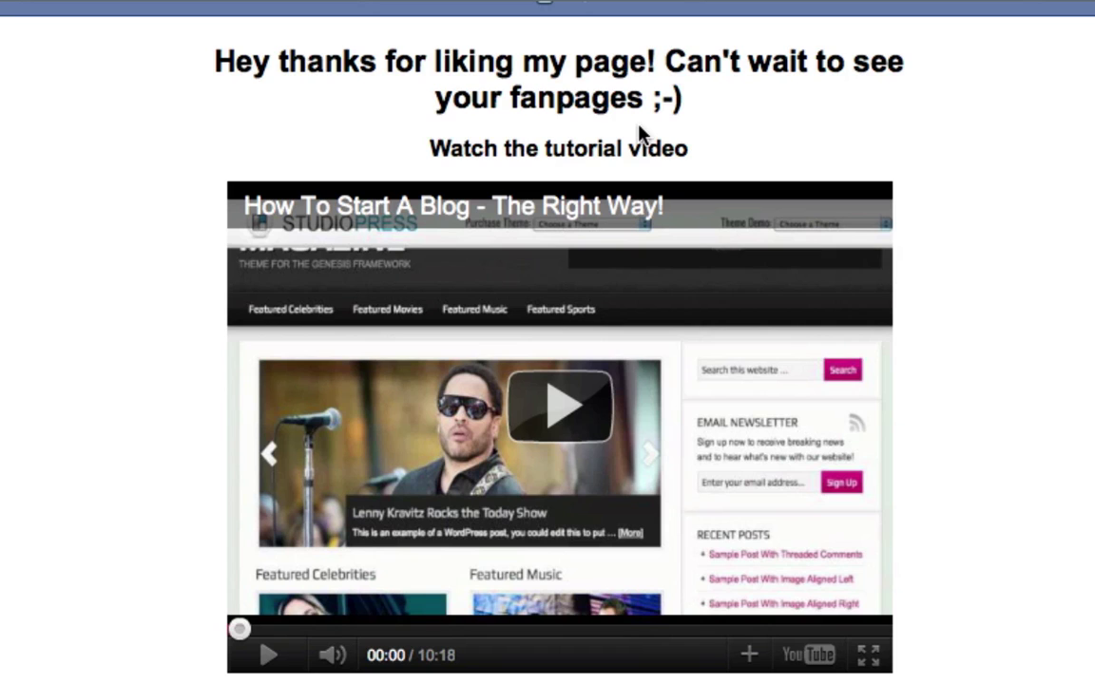
{"action": "scroll", "coordinate": [641, 135], "scroll_direction": "down", "scroll_amount": 2}
{"action": "scroll", "coordinate": [641, 134], "scroll_direction": "up", "scroll_amount": 2}
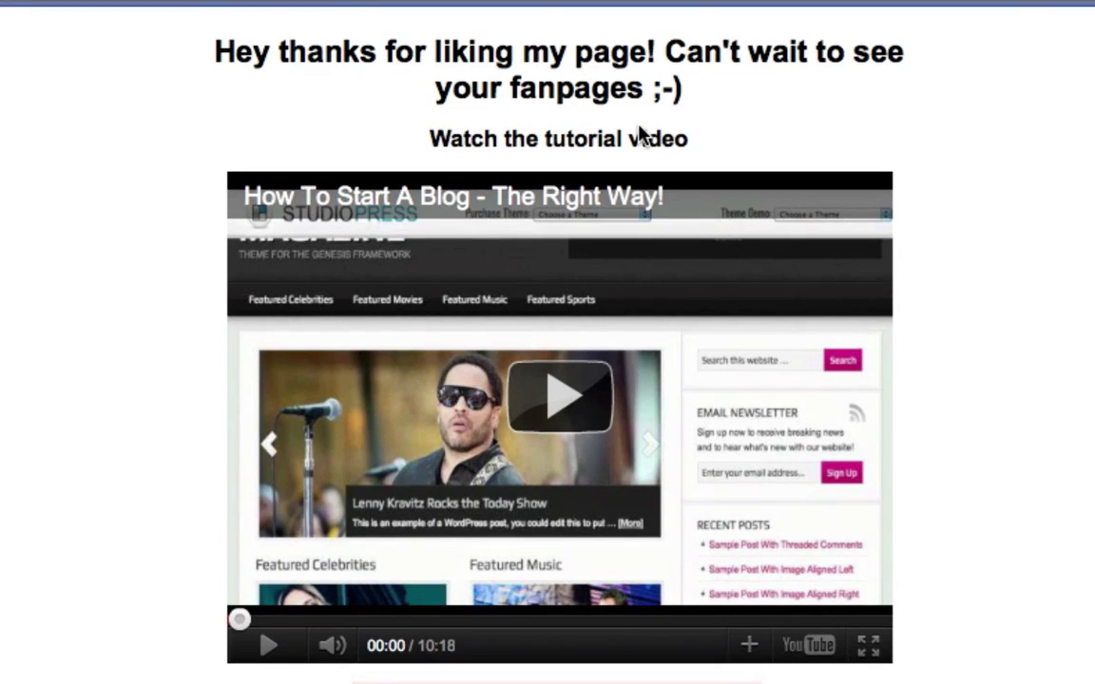
{"action": "scroll", "coordinate": [641, 135], "scroll_direction": "down", "scroll_amount": 1}
{"action": "scroll", "coordinate": [640, 134], "scroll_direction": "up", "scroll_amount": 1}
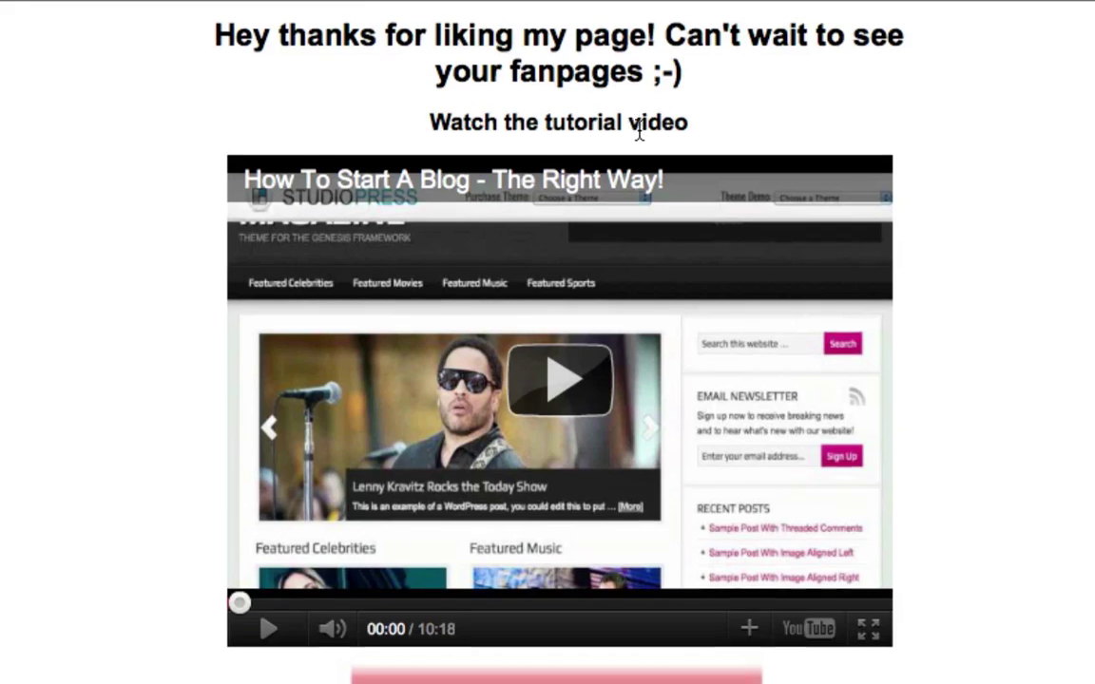
{"action": "scroll", "coordinate": [641, 129], "scroll_direction": "down", "scroll_amount": 4}
{"action": "left_click", "coordinate": [568, 228]}
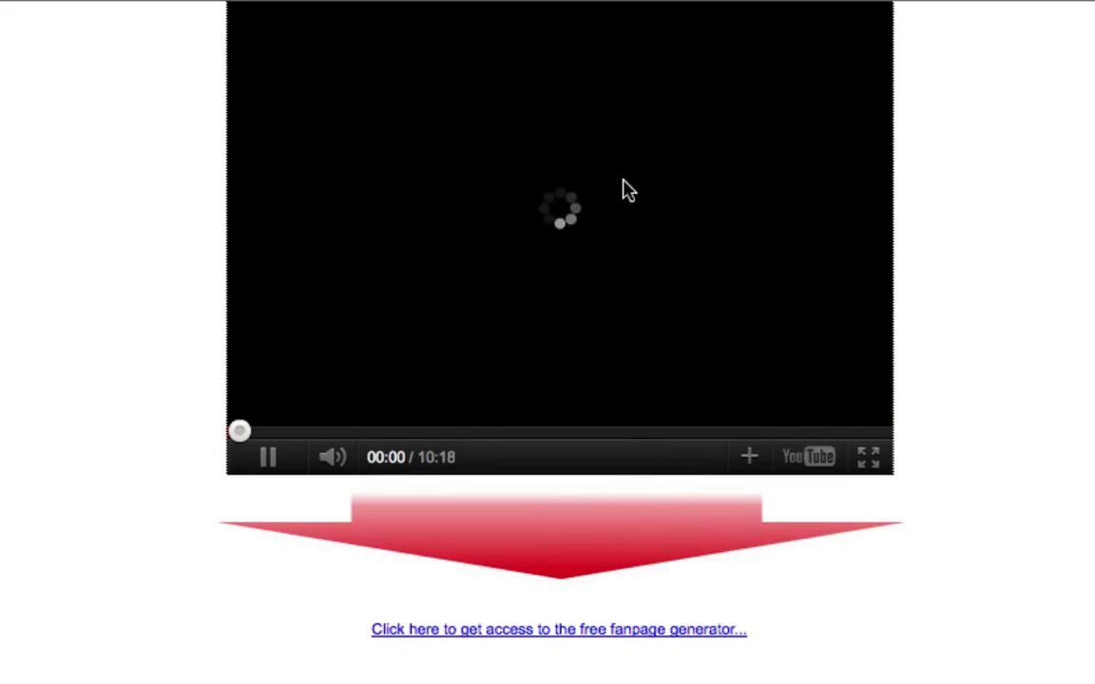
{"action": "scroll", "coordinate": [433, 396], "scroll_direction": "up", "scroll_amount": 3}
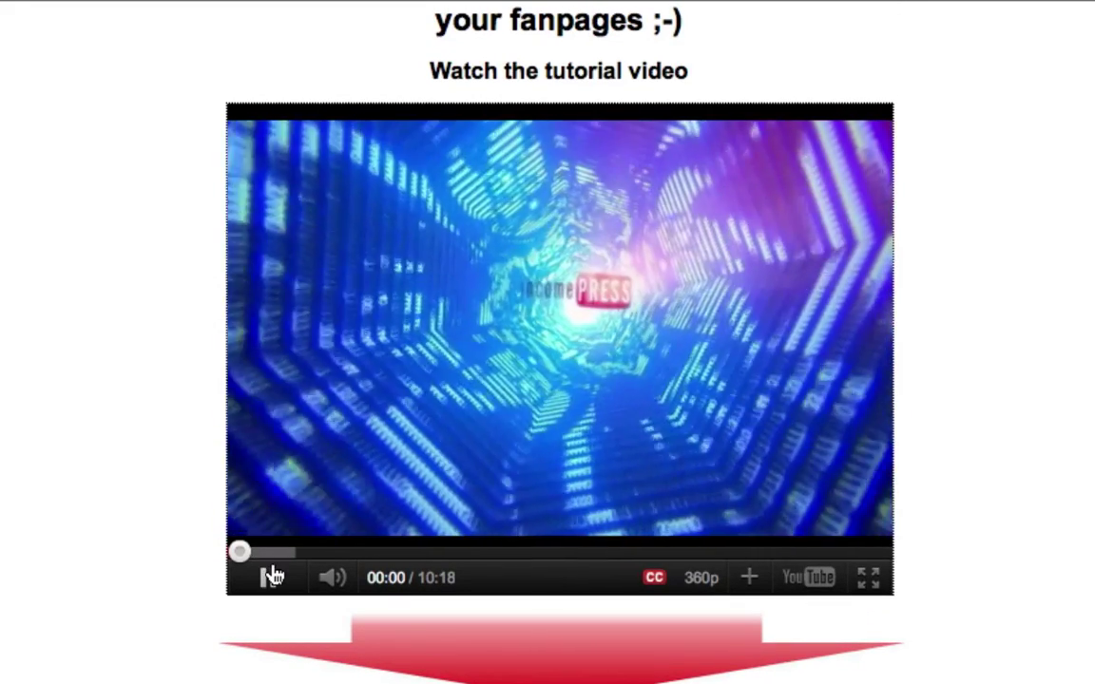
{"action": "left_click", "coordinate": [269, 578]}
{"action": "scroll", "coordinate": [575, 317], "scroll_direction": "down", "scroll_amount": 4}
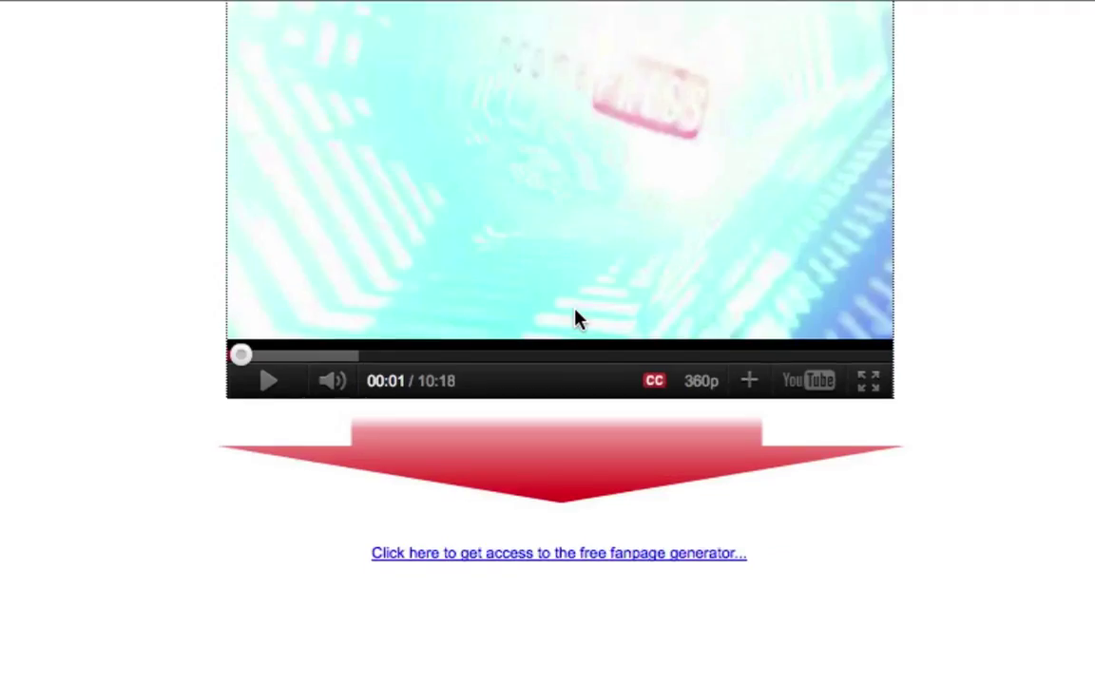
{"action": "left_click", "coordinate": [563, 555]}
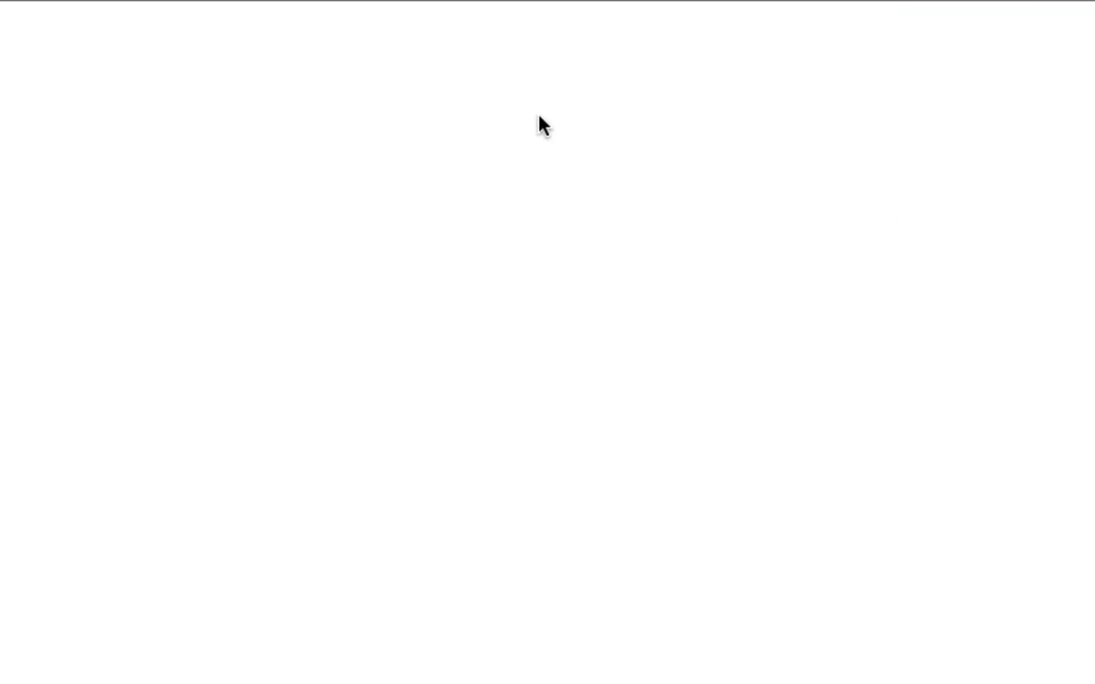
{"action": "scroll", "coordinate": [528, 255], "scroll_direction": "down", "scroll_amount": 5}
{"action": "scroll", "coordinate": [531, 250], "scroll_direction": "up", "scroll_amount": 3}
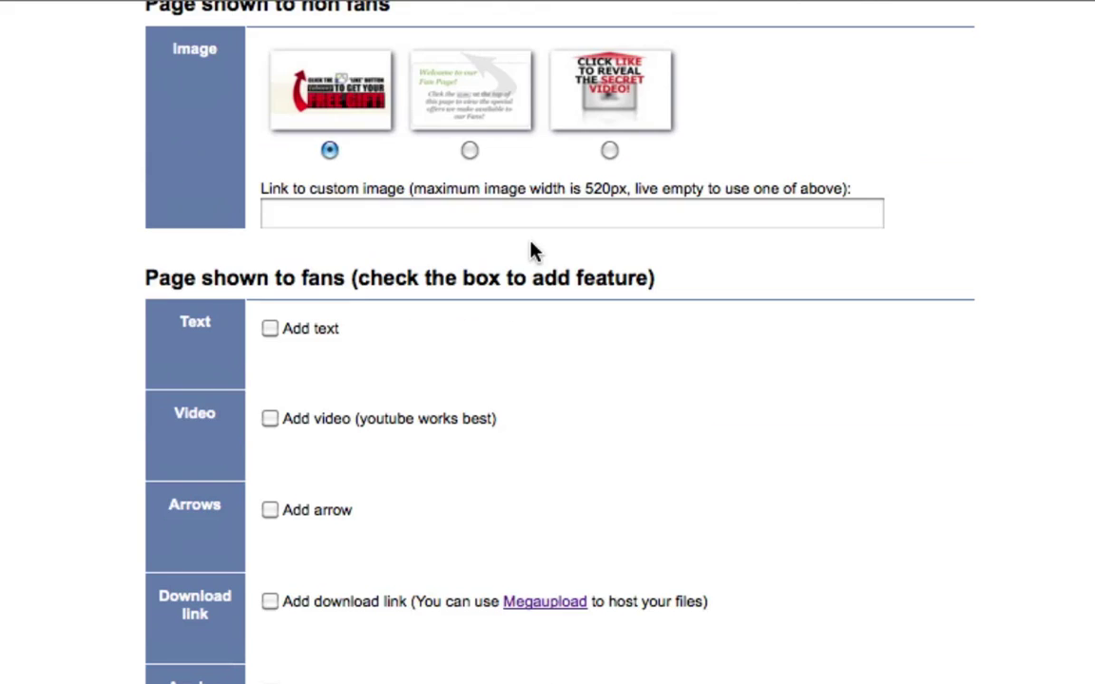
{"action": "key", "text": "super+bracketleft"}
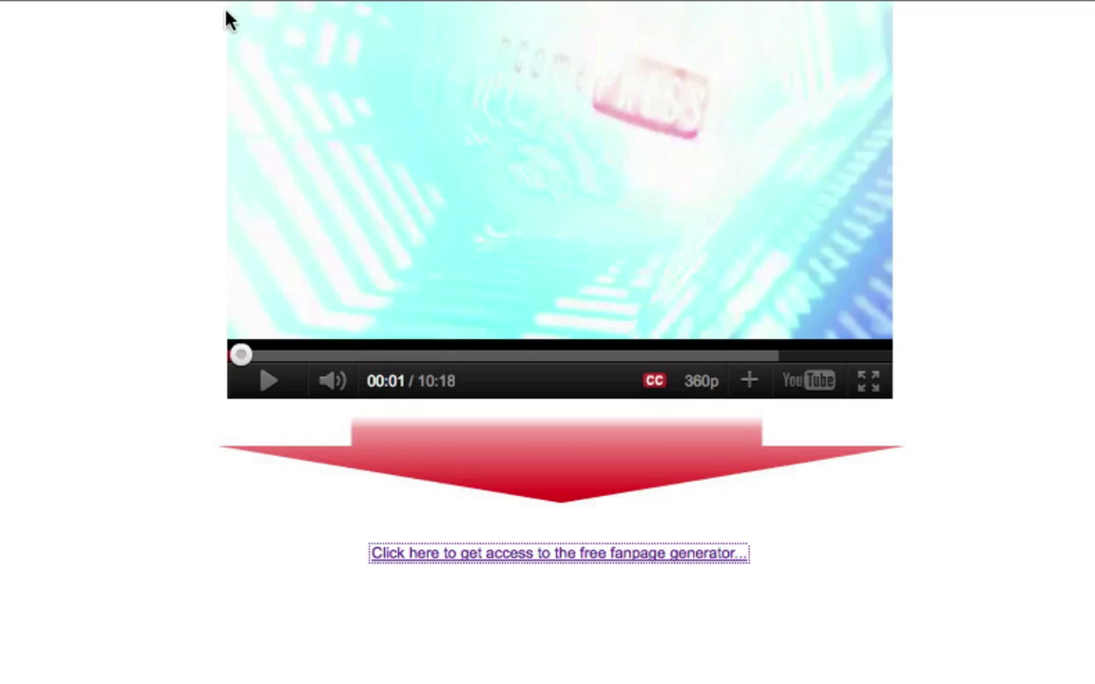
{"action": "scroll", "coordinate": [227, 151], "scroll_direction": "up", "scroll_amount": 5}
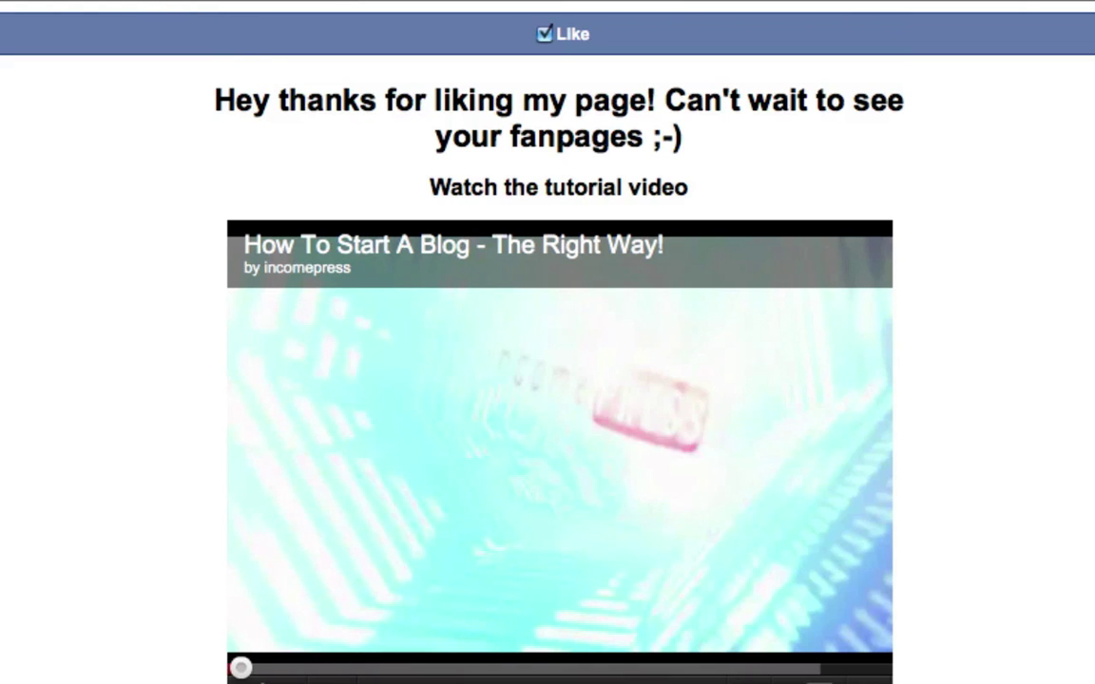
{"action": "key", "text": "super+bracketright"}
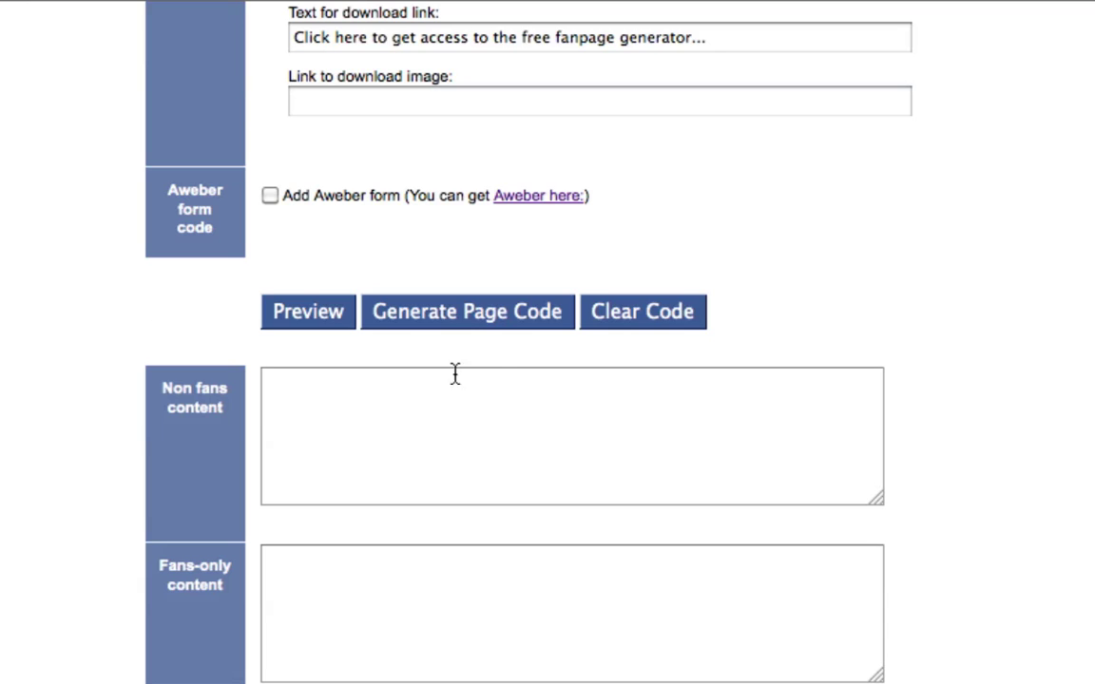
Generate the non-fan and fans-only HTML code, then follow the Static HTML: iframe tabs link
{"action": "left_click", "coordinate": [434, 314]}
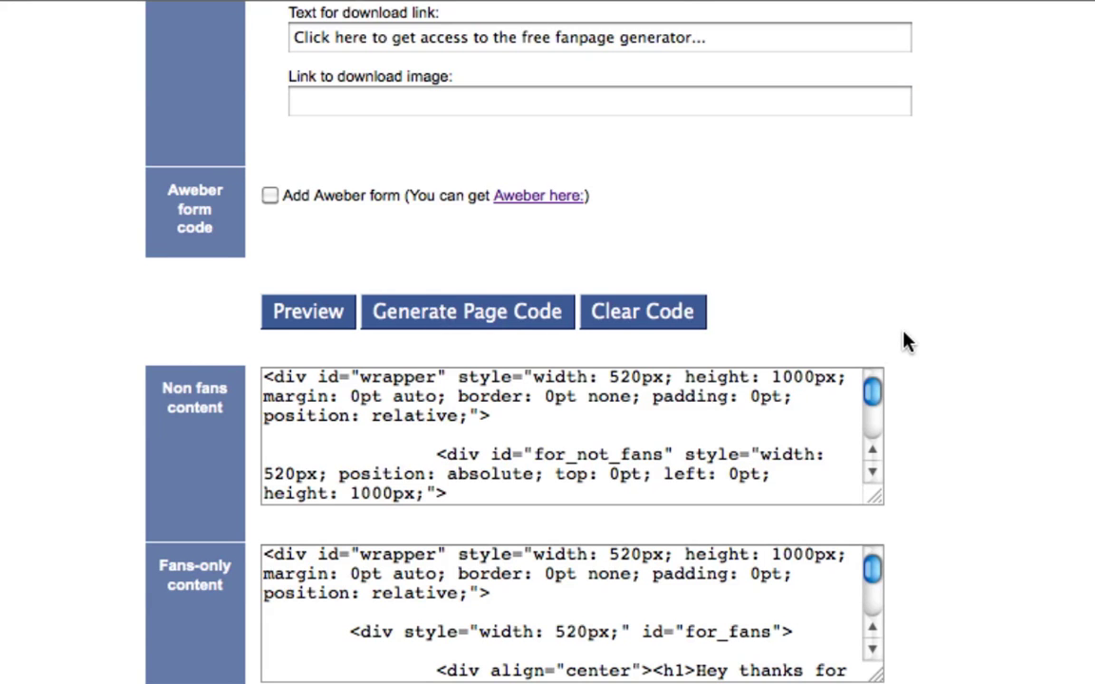
{"action": "scroll", "coordinate": [906, 342], "scroll_direction": "down", "scroll_amount": 2}
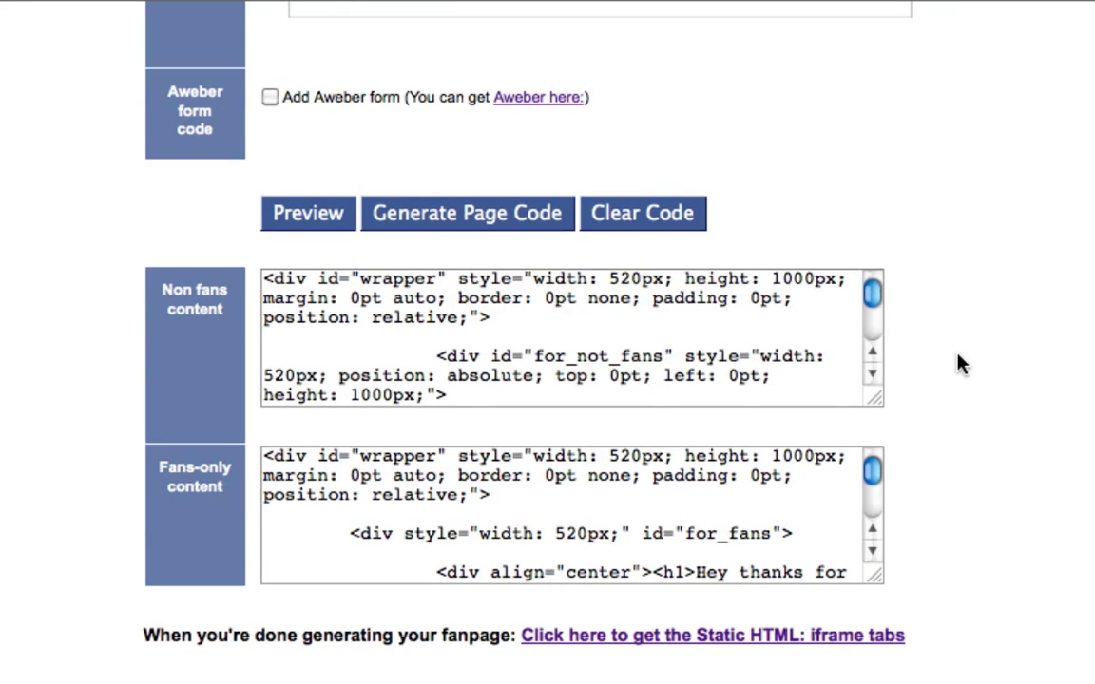
{"action": "left_click", "coordinate": [616, 641]}
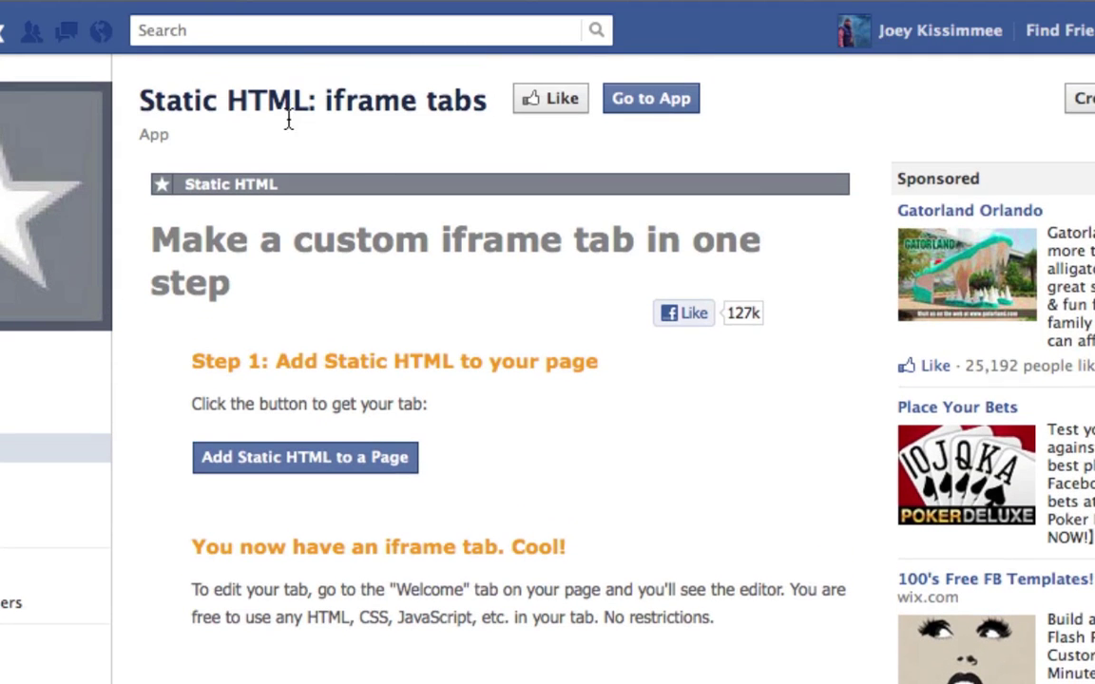
Add Static HTML: iframe tabs to the Incomepress page and confirm the add dialog
{"action": "scroll", "coordinate": [428, 166], "scroll_direction": "down", "scroll_amount": 3}
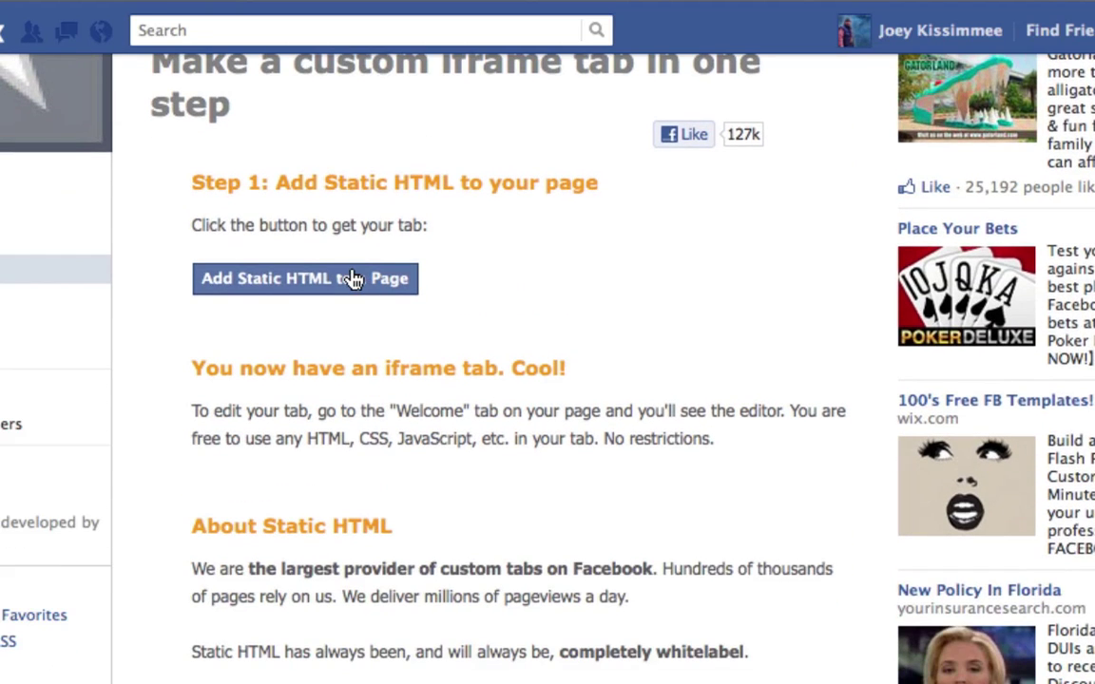
{"action": "left_click", "coordinate": [314, 278]}
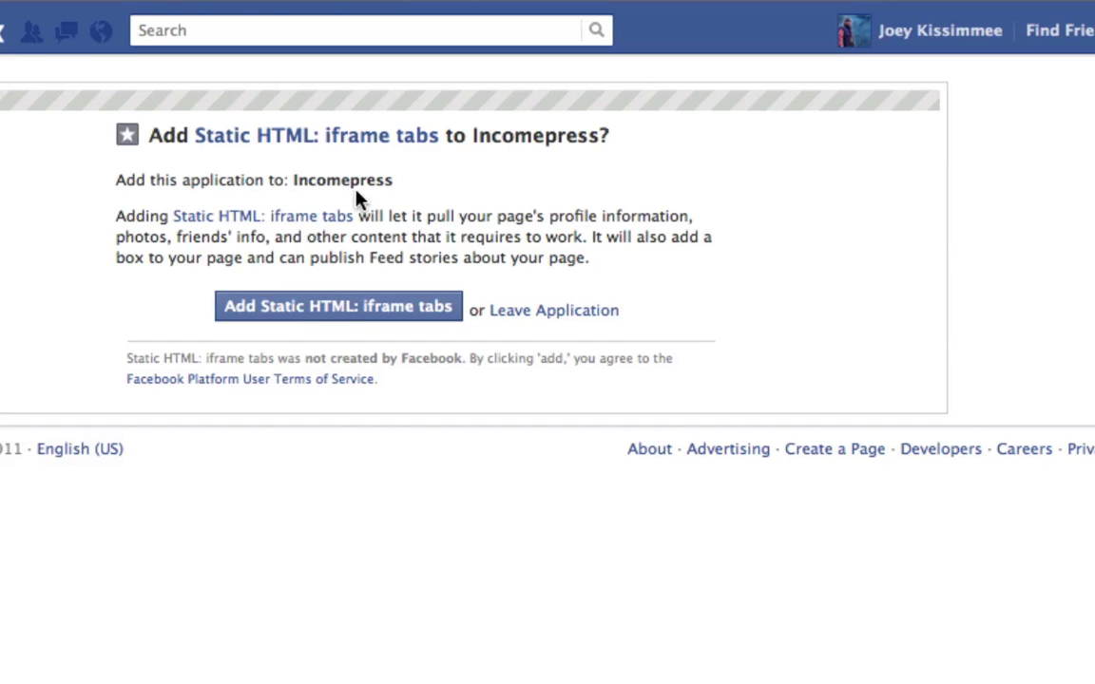
{"action": "left_click", "coordinate": [377, 310]}
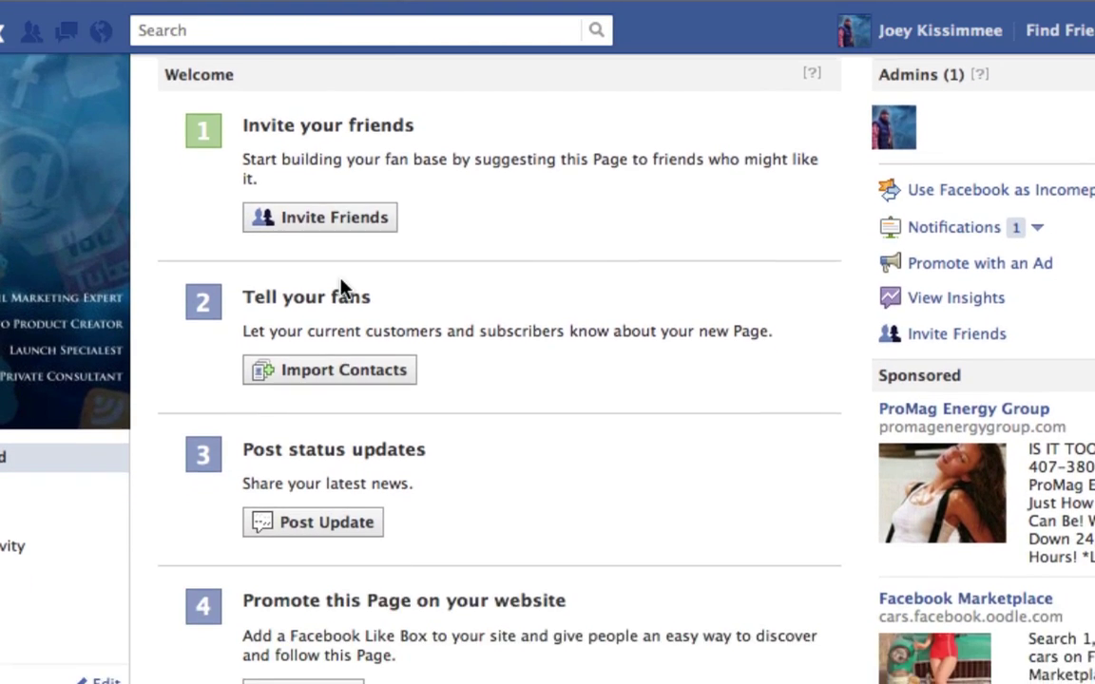
Open the Welcome tab to load the Static HTML editor with its wrapper div content
{"action": "scroll", "coordinate": [351, 323], "scroll_direction": "down", "scroll_amount": 3}
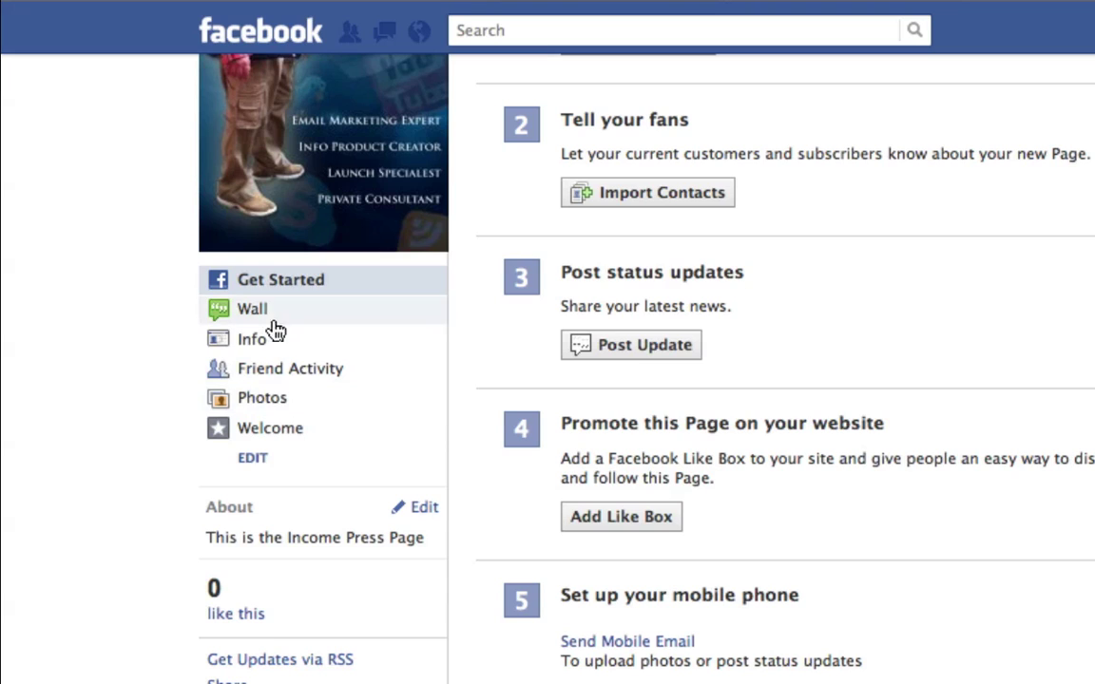
{"action": "left_click", "coordinate": [275, 430]}
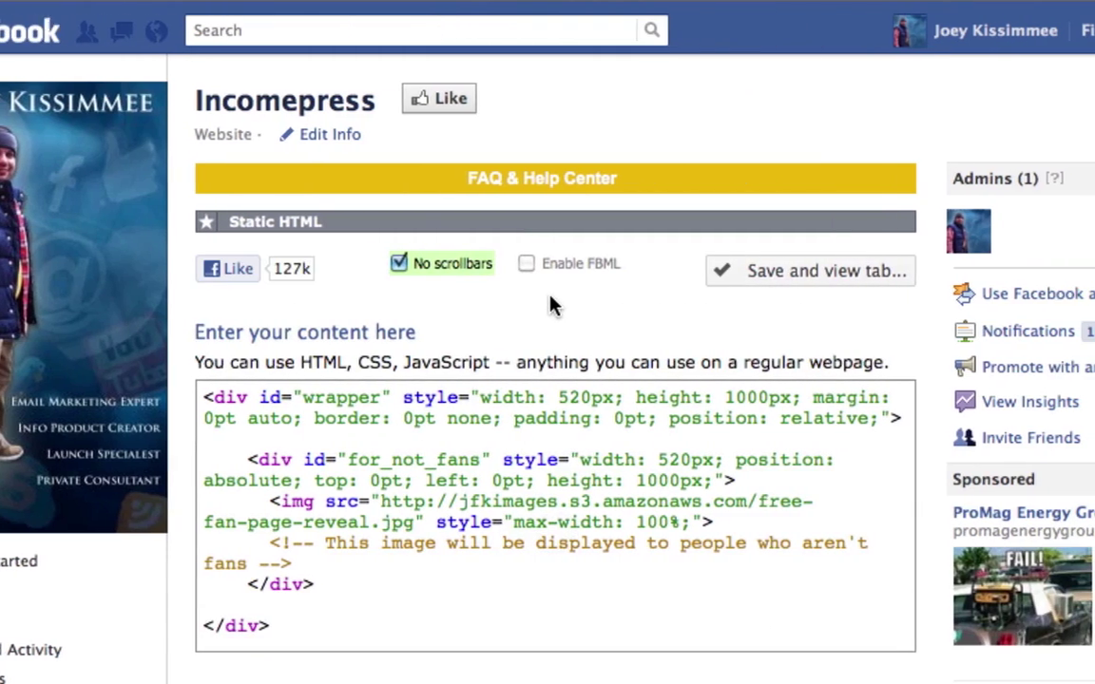
{"action": "scroll", "coordinate": [549, 305], "scroll_direction": "down", "scroll_amount": 2}
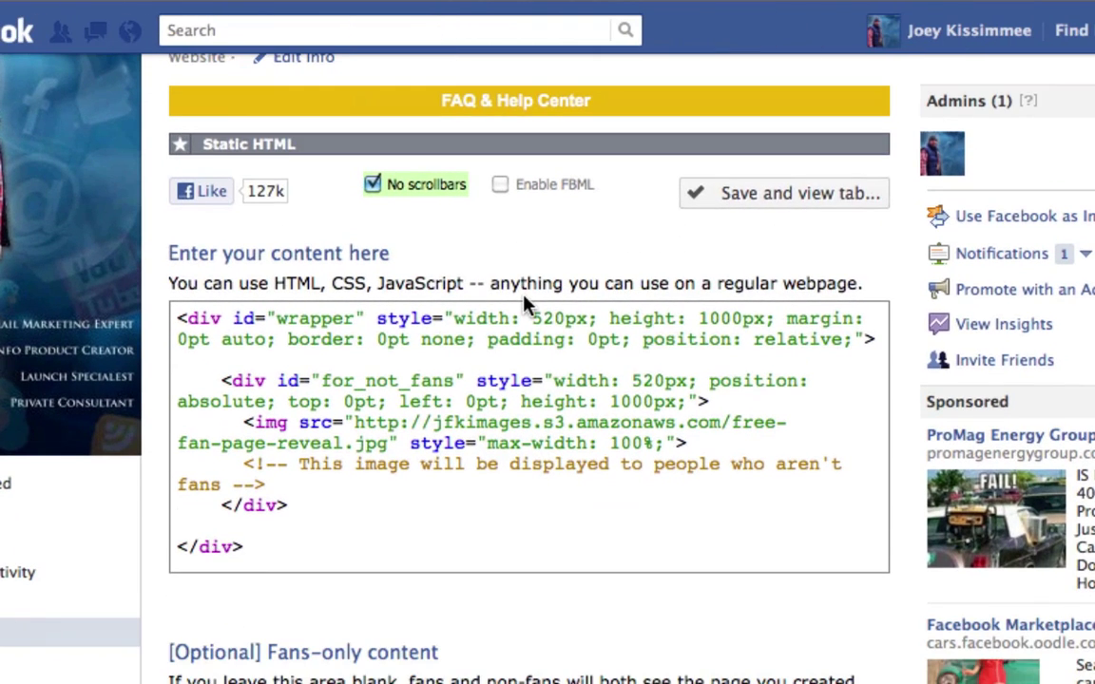
Copy the generator's entire Non fans code
{"action": "triple_click", "coordinate": [564, 340]}
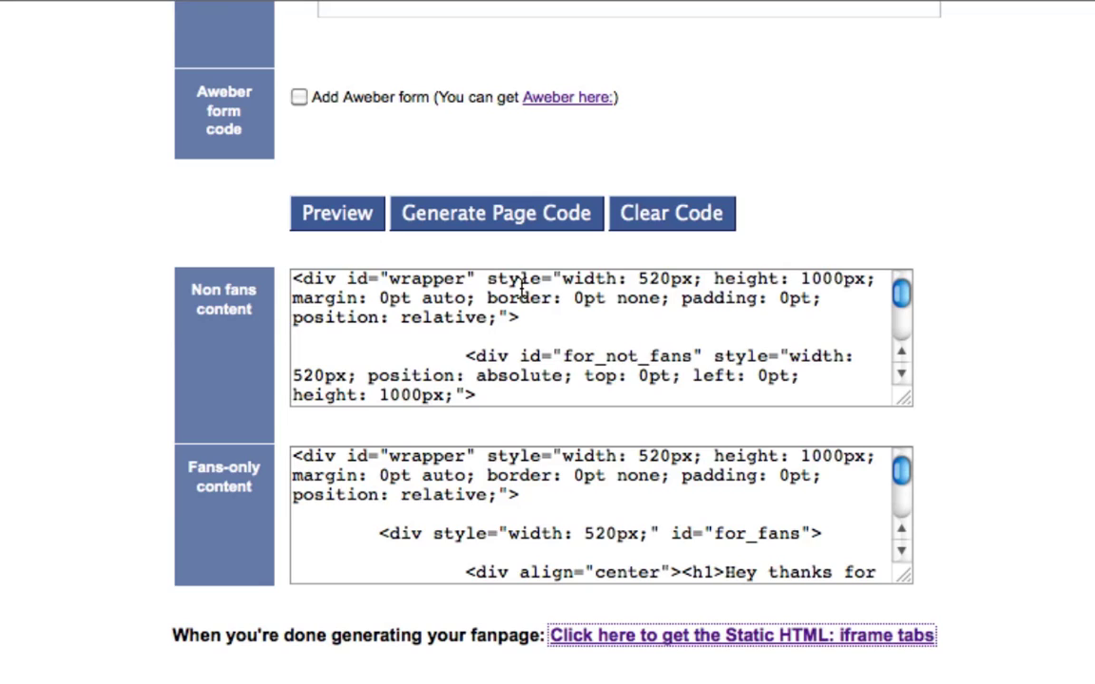
{"action": "left_click", "coordinate": [460, 336]}
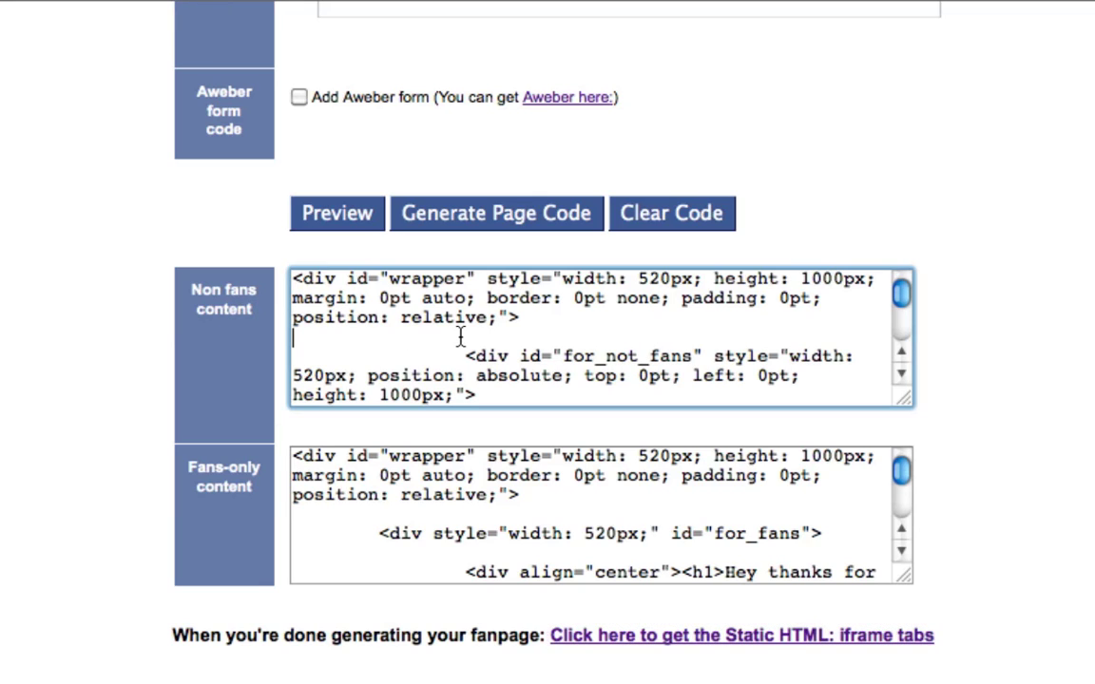
{"action": "key", "text": "super+a"}
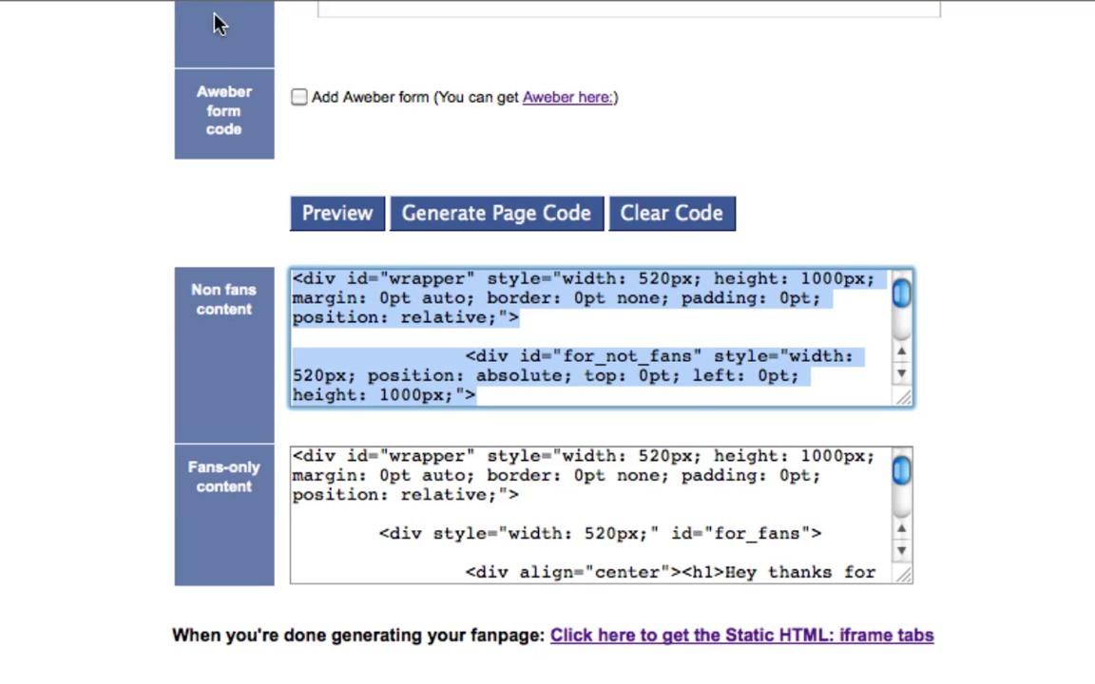
{"action": "right_click", "coordinate": [419, 311]}
{"action": "left_click", "coordinate": [471, 400]}
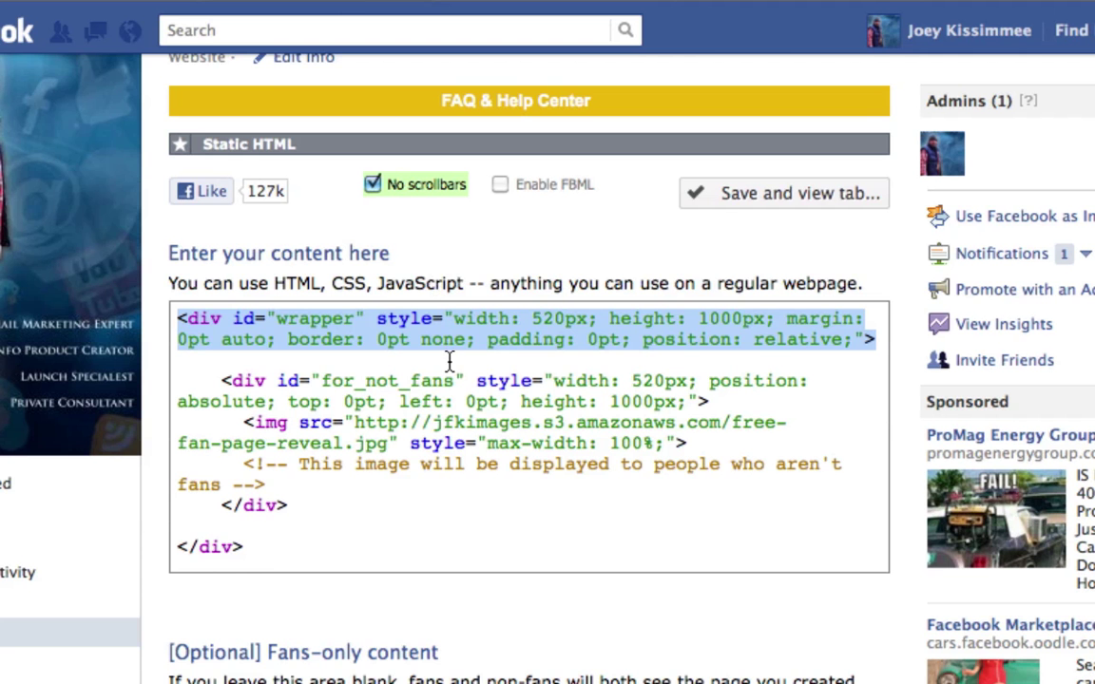
Replace the tab's existing content code with the pasted Non fans code
{"action": "triple_click", "coordinate": [505, 435]}
{"action": "key", "text": "super+a"}
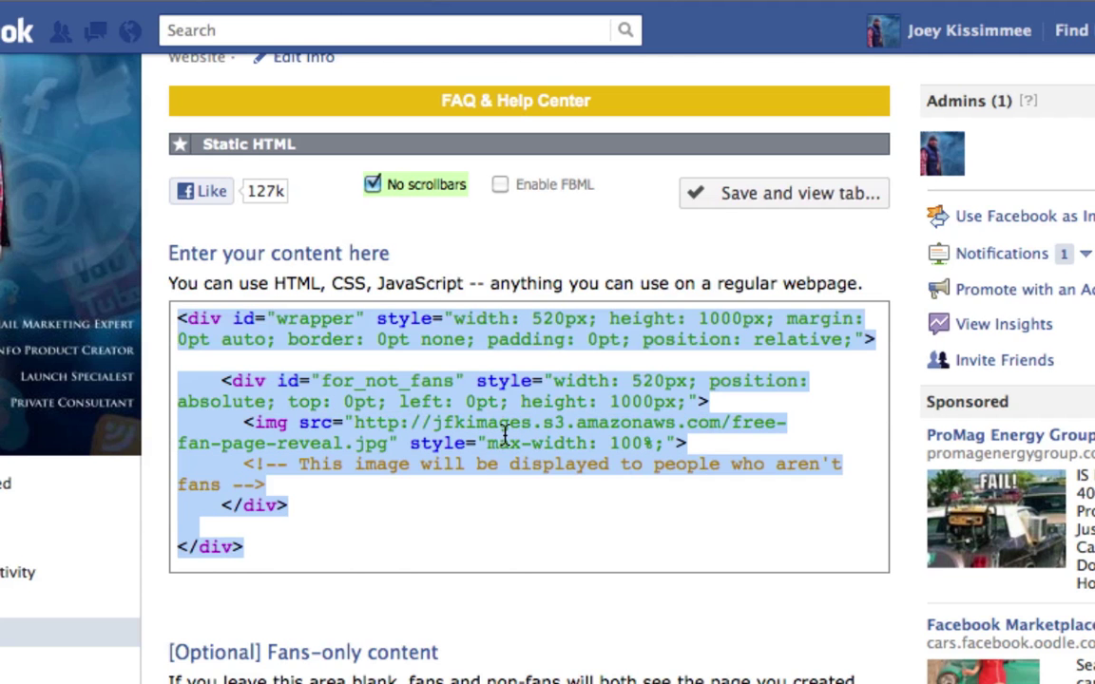
{"action": "key", "text": "BackSpace"}
{"action": "key", "text": "super+v"}
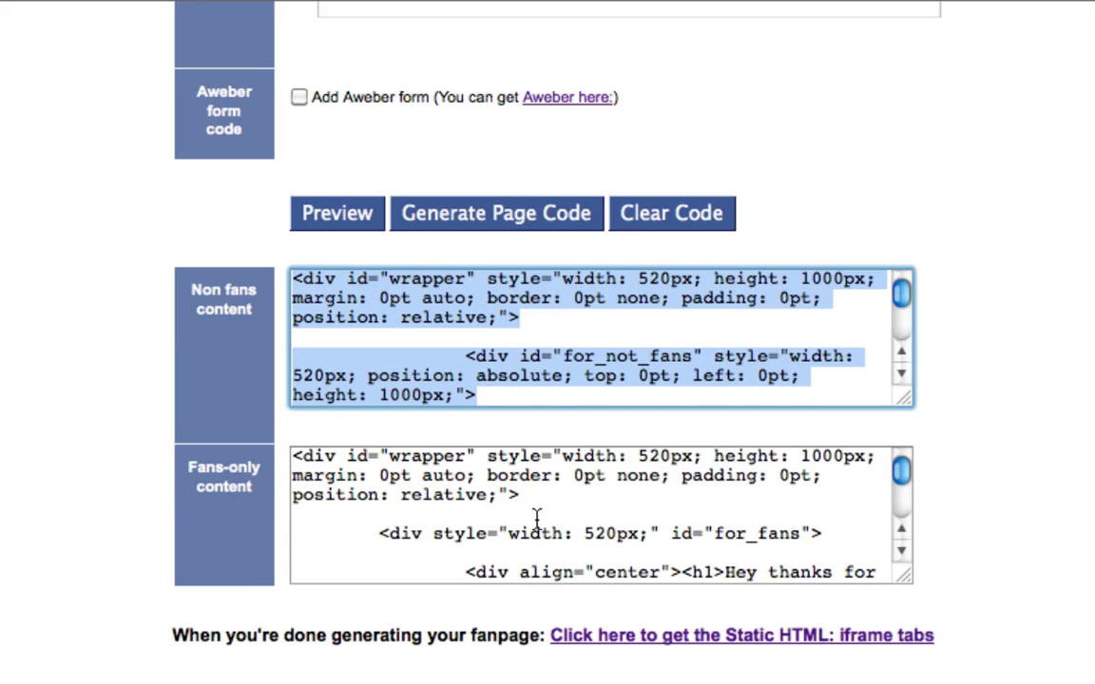
Select all of the generator's Fans-only code and return to the Facebook editor
{"action": "left_click", "coordinate": [537, 518]}
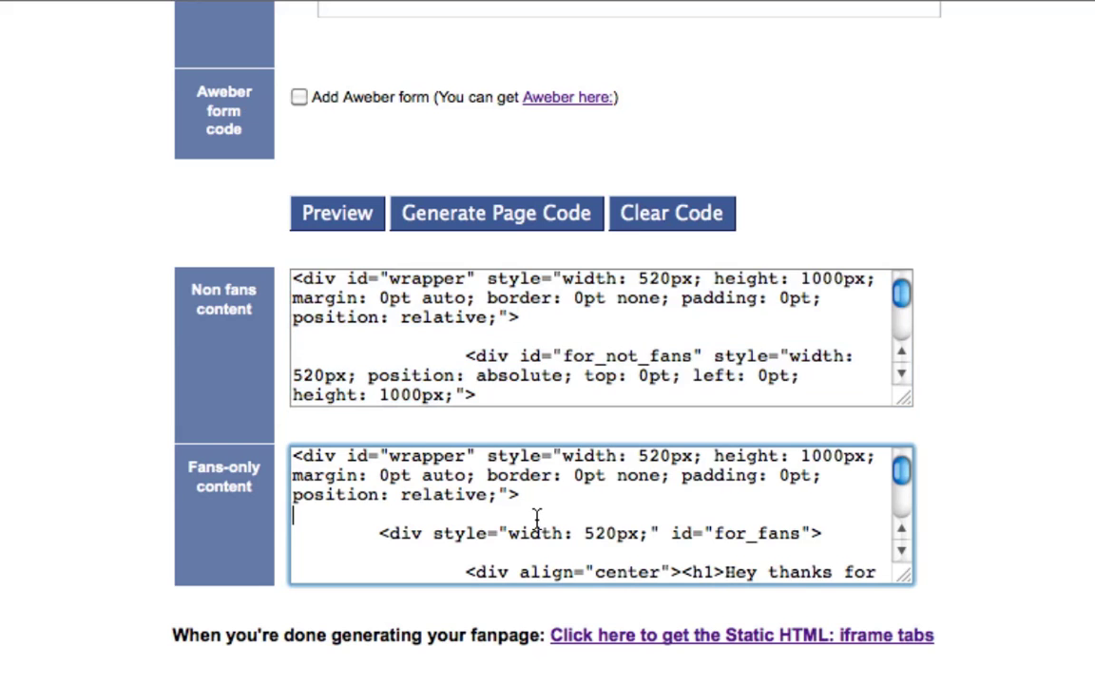
{"action": "key", "text": "super+a"}
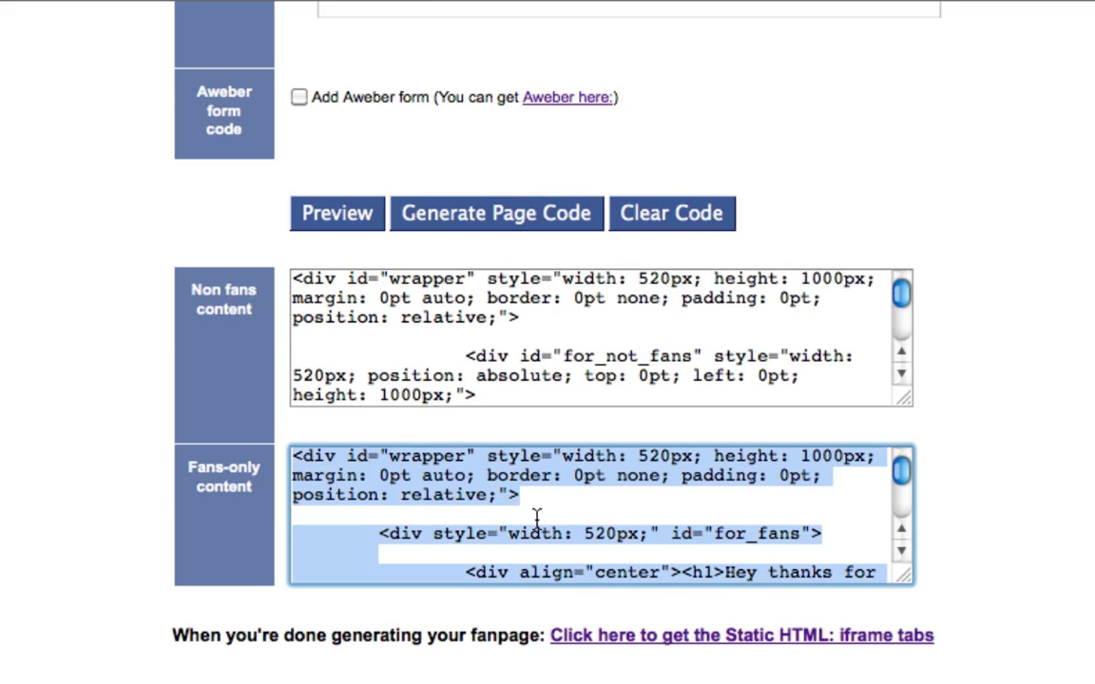
{"action": "left_click", "coordinate": [254, 1]}
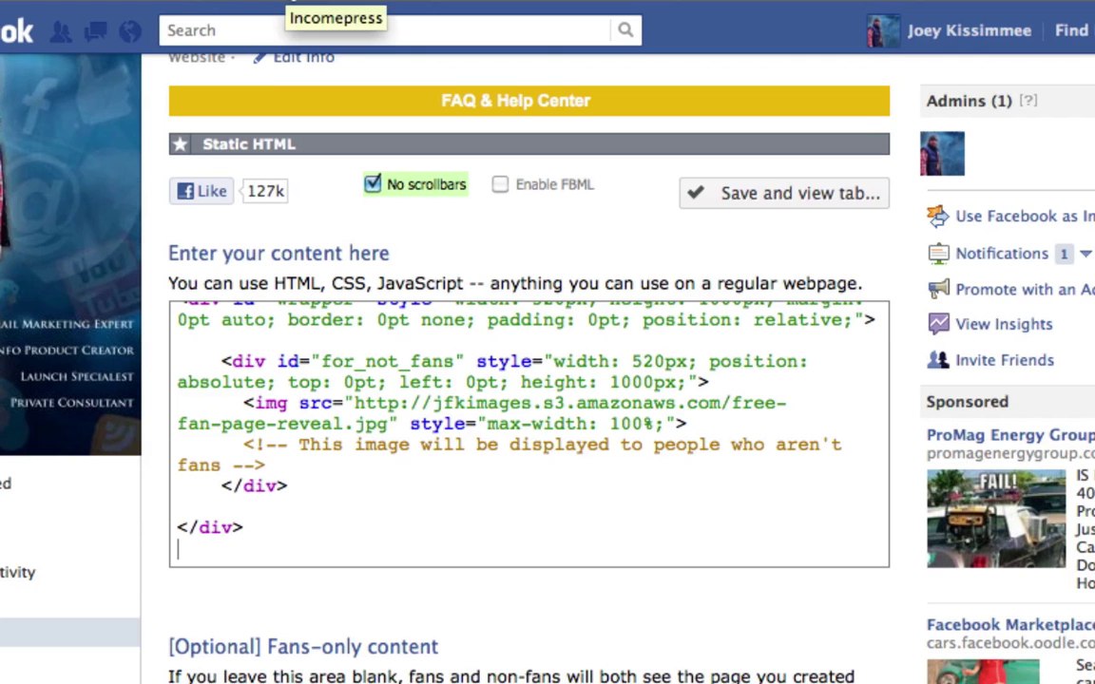
Swap the Fans-only box's old code for the pasted for_fans code with heading, video, arrow and link
{"action": "scroll", "coordinate": [621, 652], "scroll_direction": "down", "scroll_amount": 8}
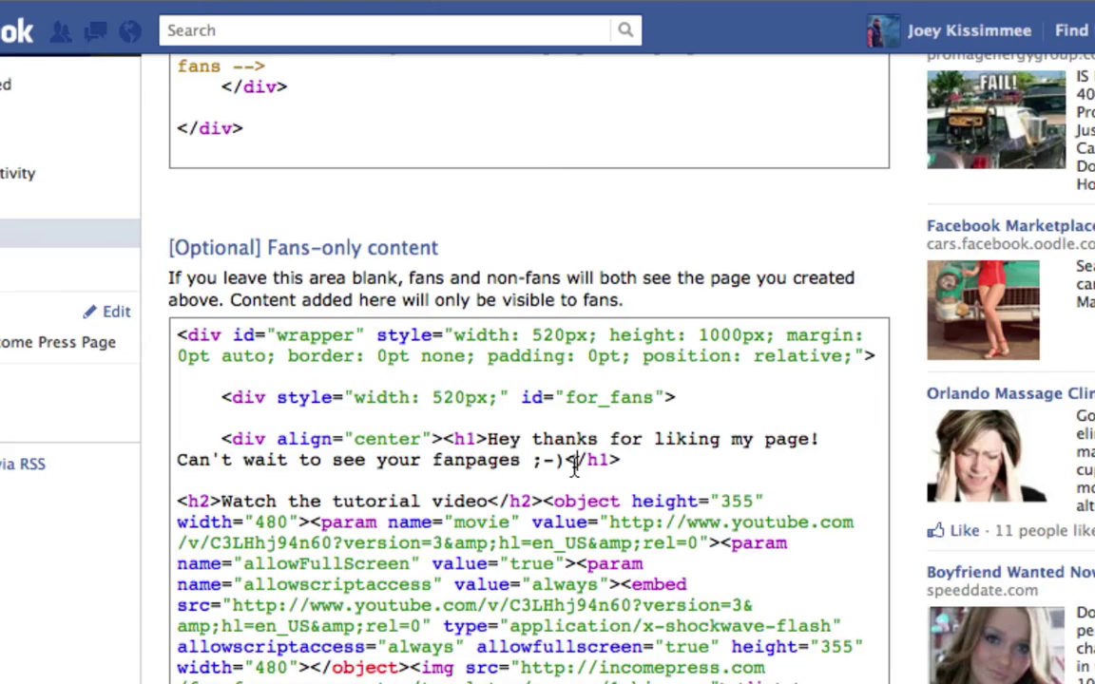
{"action": "left_click", "coordinate": [575, 467]}
{"action": "key", "text": "super+a"}
{"action": "key", "text": "BackSpace"}
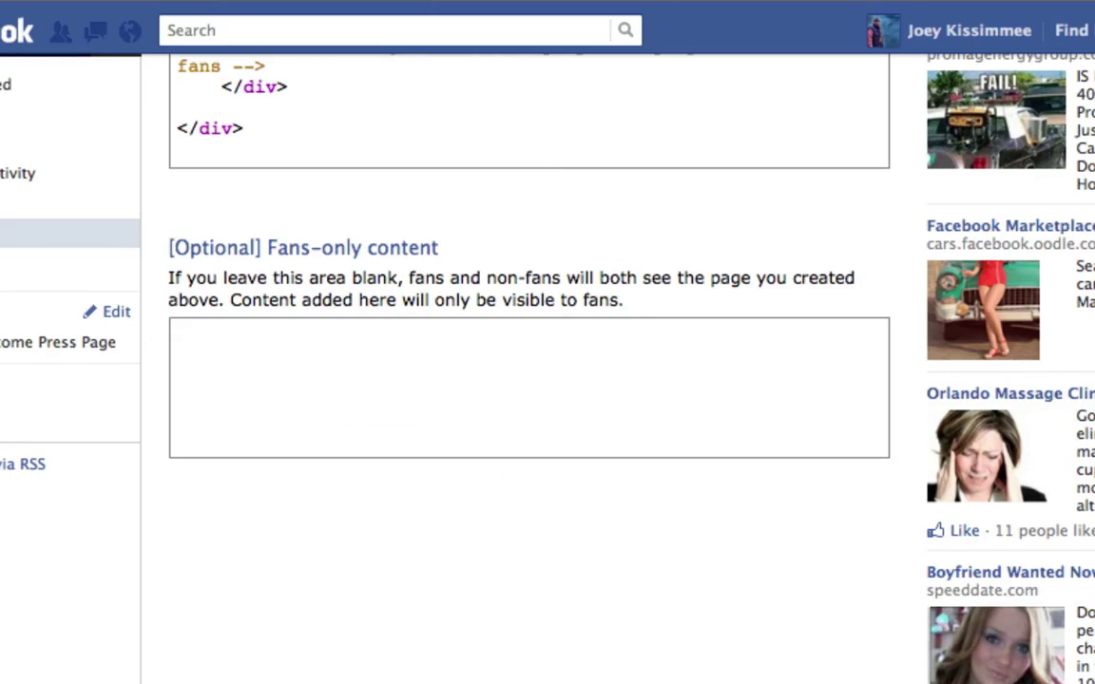
{"action": "key", "text": "super+v"}
{"action": "scroll", "coordinate": [563, 565], "scroll_direction": "down", "scroll_amount": 4}
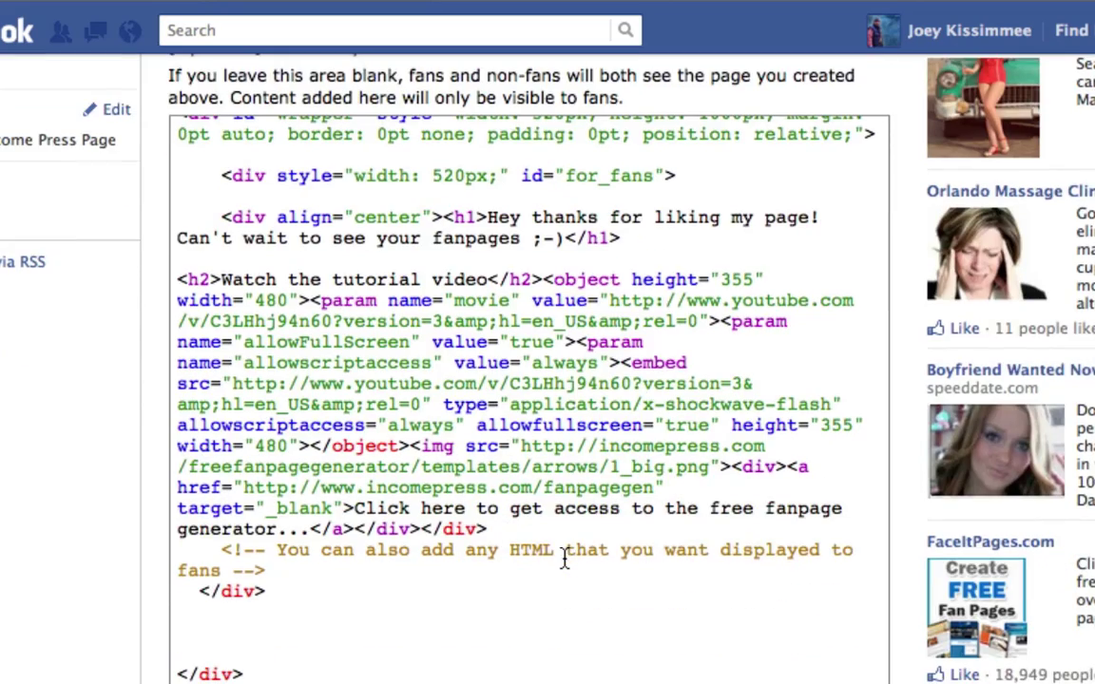
{"action": "scroll", "coordinate": [564, 652], "scroll_direction": "up", "scroll_amount": 10}
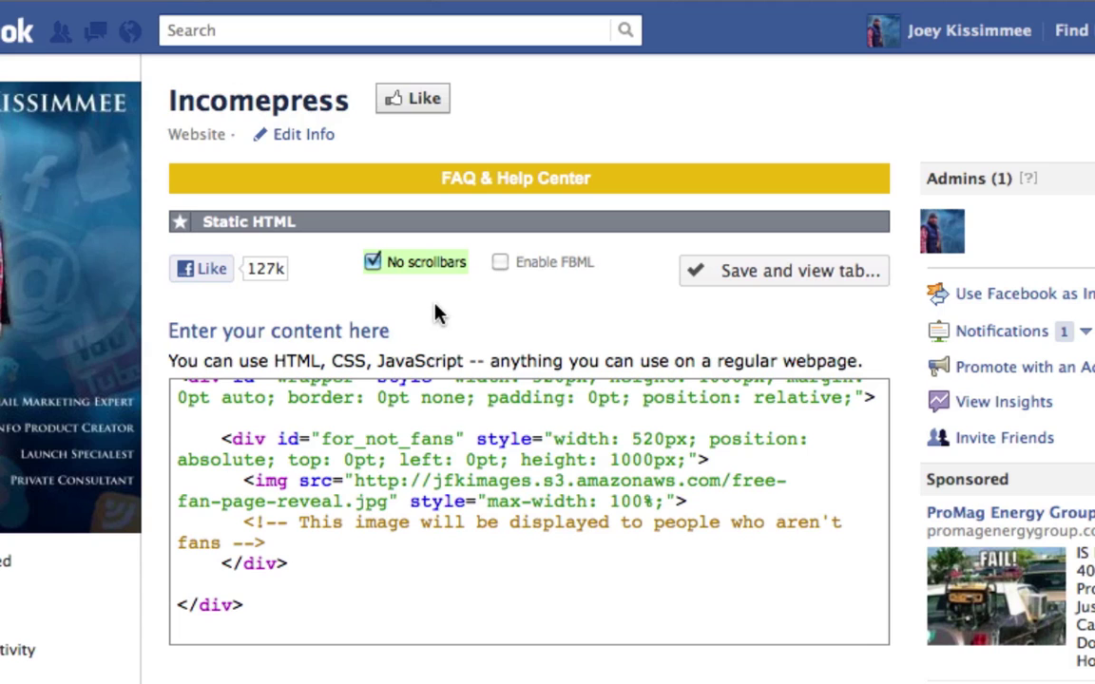
Save the Incomepress tab, preview it as a non-fan, then save again and preview as a fan
{"action": "left_click", "coordinate": [772, 287]}
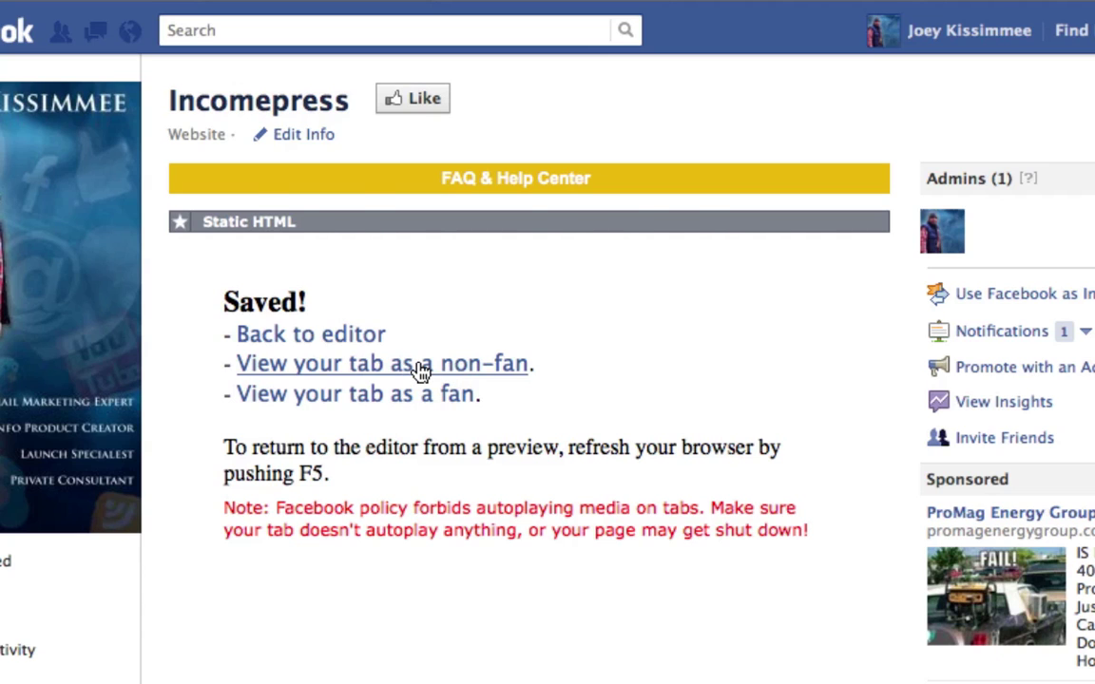
{"action": "left_click", "coordinate": [422, 371]}
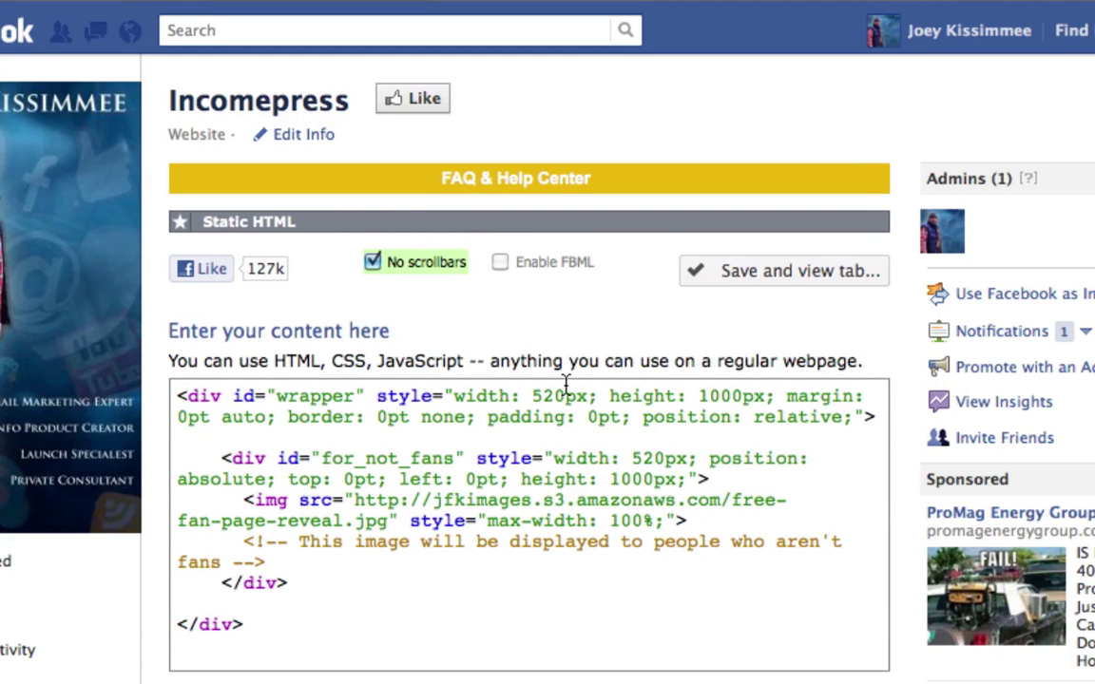
{"action": "left_click", "coordinate": [747, 275]}
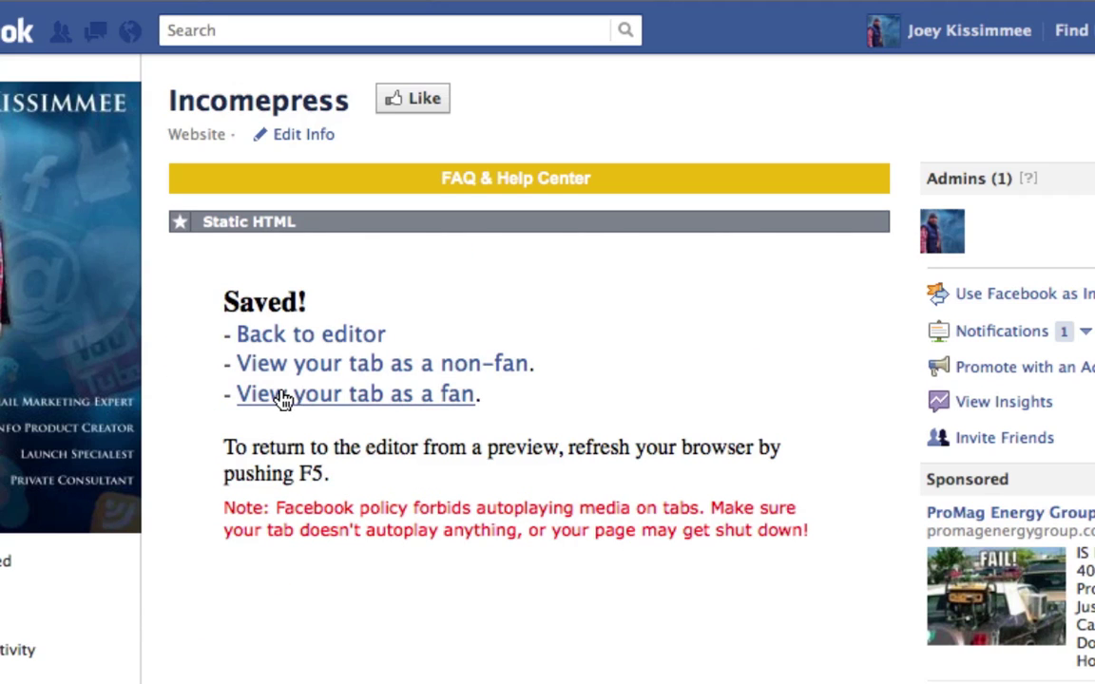
{"action": "left_click", "coordinate": [415, 409]}
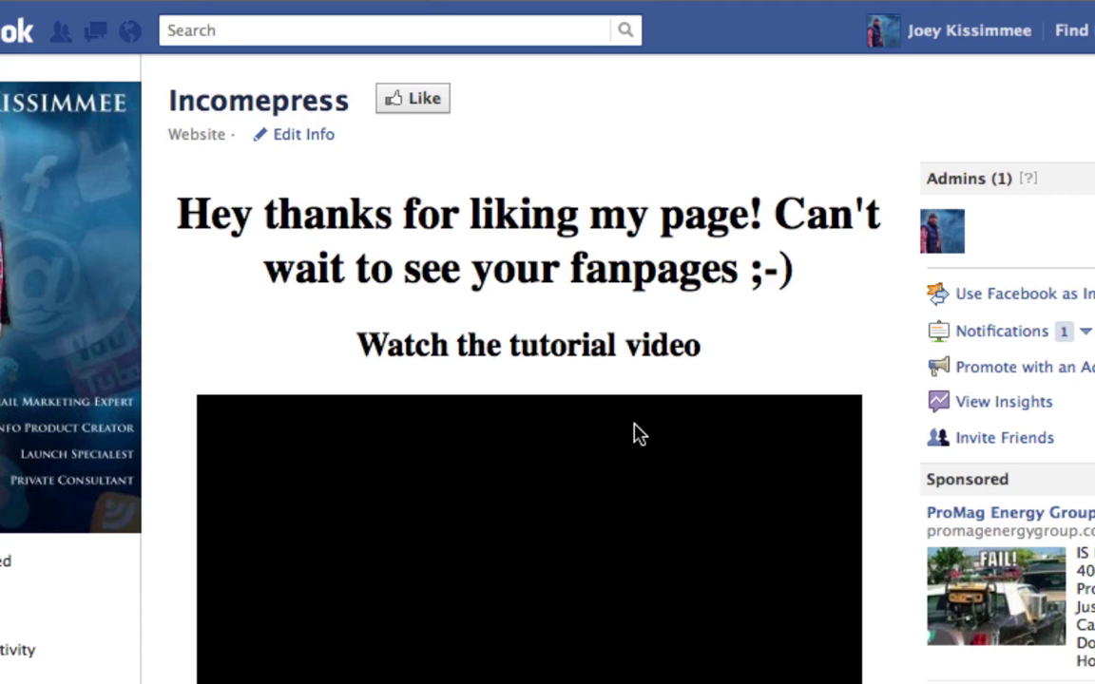
Play the embedded tutorial video, which reports it is private, and review the thank-you greeting and generator link
{"action": "scroll", "coordinate": [636, 436], "scroll_direction": "down", "scroll_amount": 5}
{"action": "left_click", "coordinate": [561, 335]}
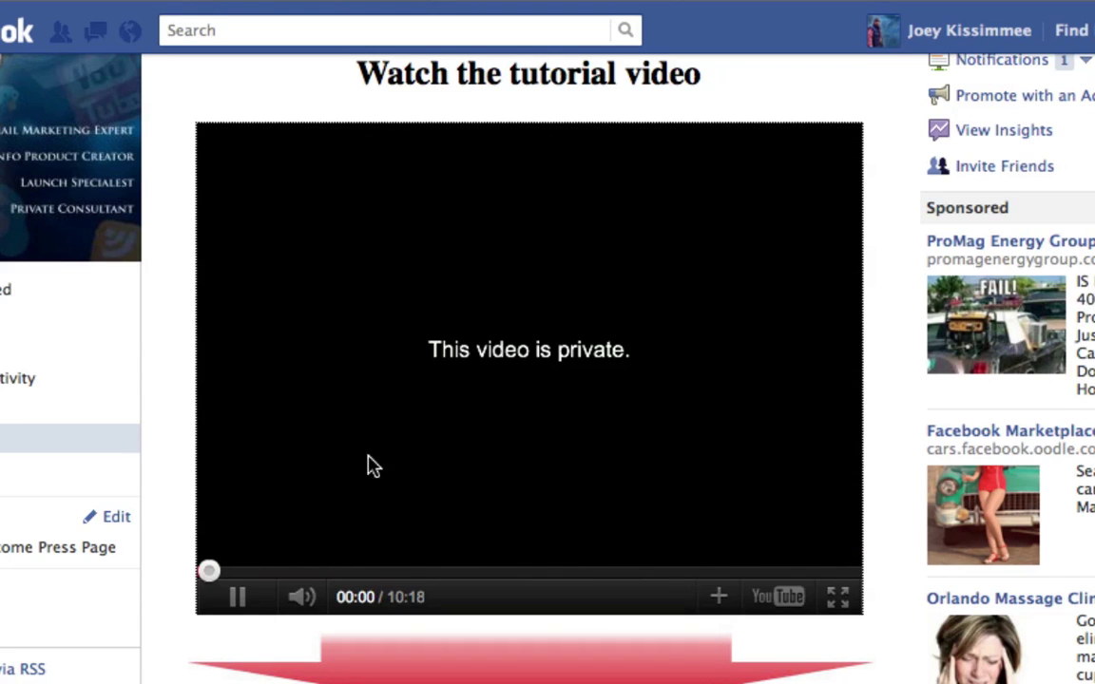
{"action": "scroll", "coordinate": [385, 390], "scroll_direction": "up", "scroll_amount": 1}
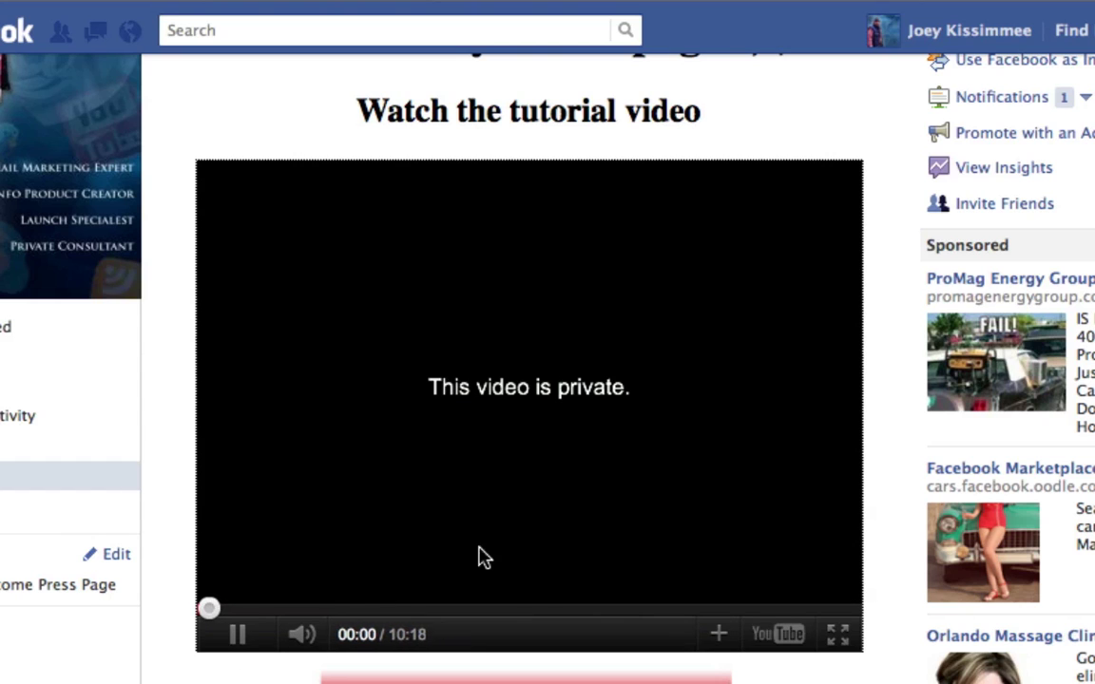
{"action": "scroll", "coordinate": [718, 375], "scroll_direction": "up", "scroll_amount": 3}
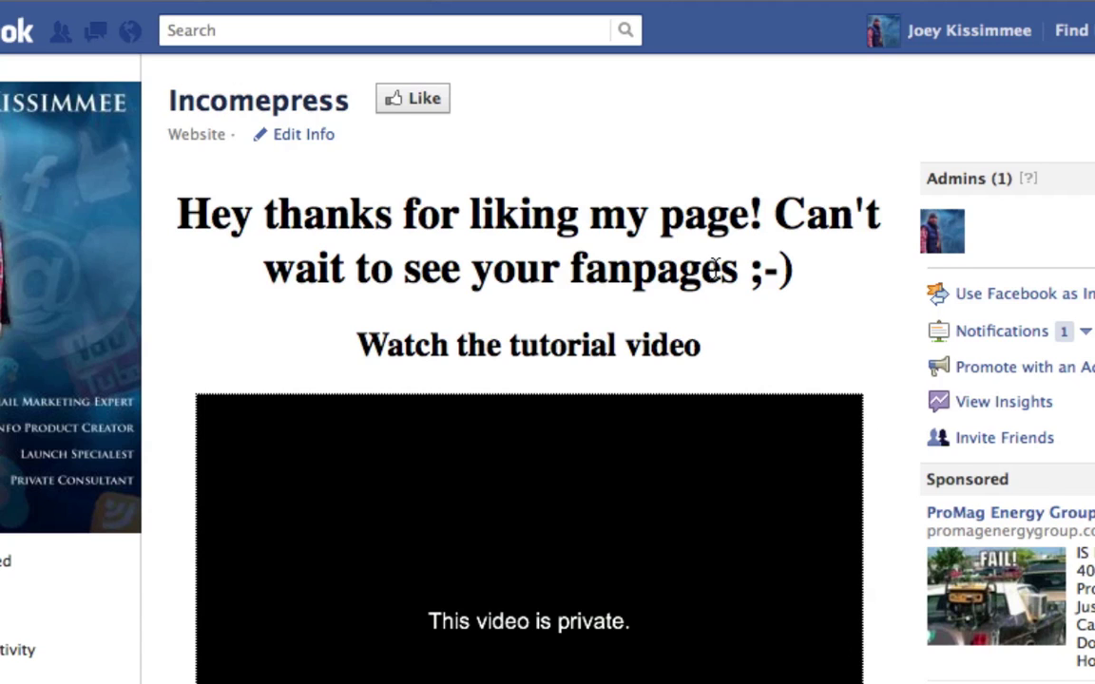
{"action": "scroll", "coordinate": [715, 269], "scroll_direction": "down", "scroll_amount": 1}
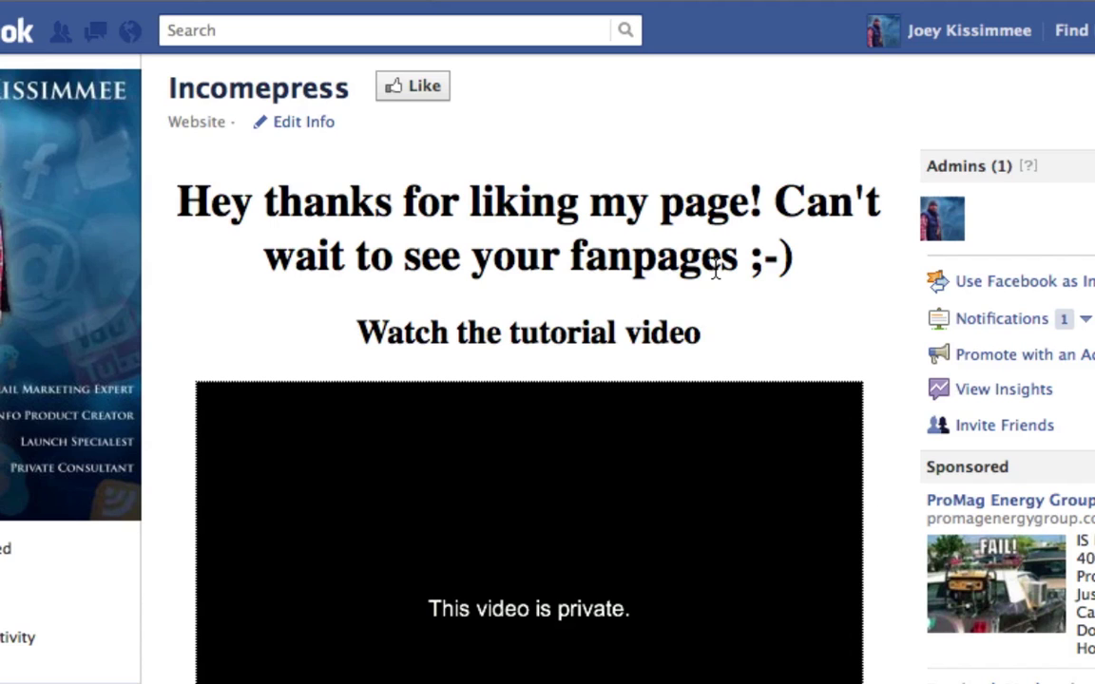
{"action": "scroll", "coordinate": [718, 271], "scroll_direction": "down", "scroll_amount": 7}
{"action": "scroll", "coordinate": [716, 271], "scroll_direction": "up", "scroll_amount": 7}
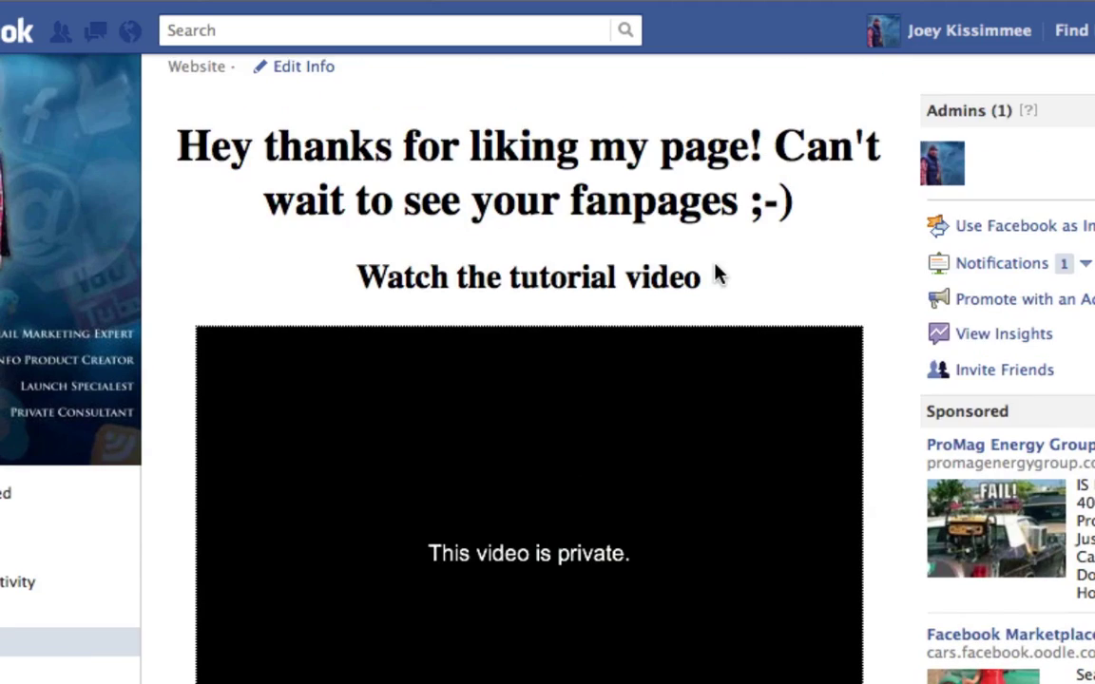
{"action": "scroll", "coordinate": [716, 271], "scroll_direction": "down", "scroll_amount": 6}
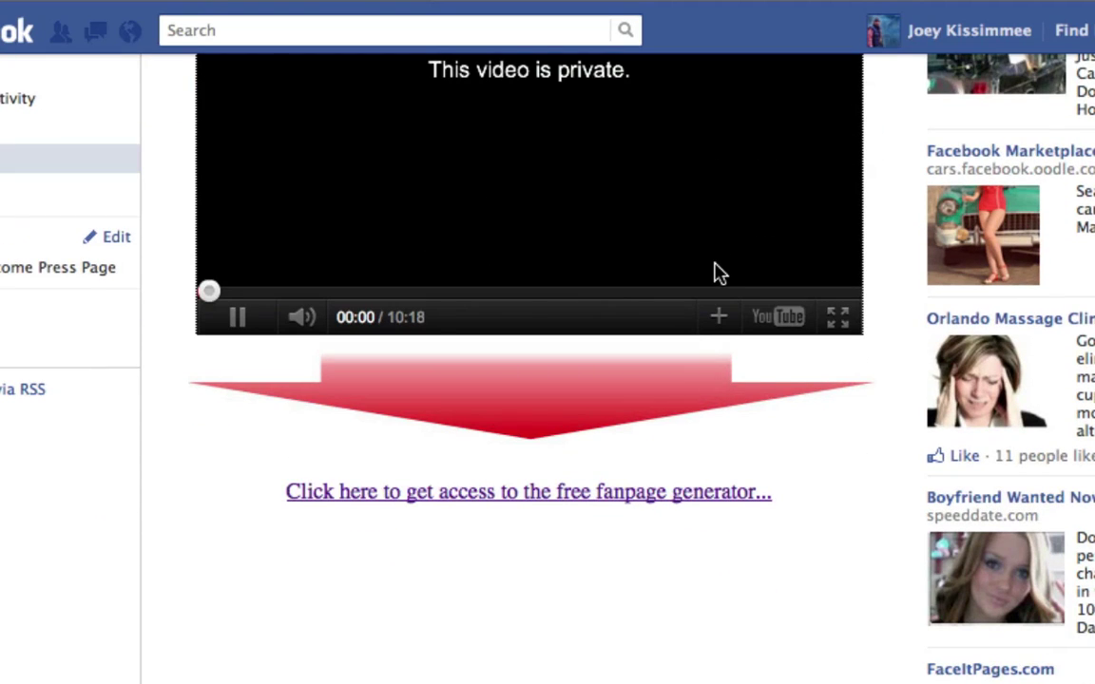